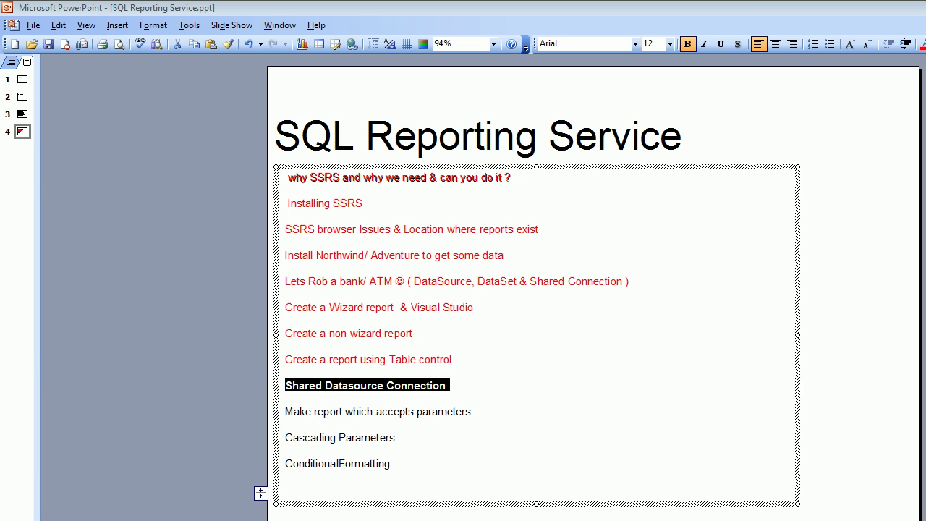
# Switch to Visual Studio and look over the Shared Data Sources and Shared Datasets folders of the DemoReports project
pyautogui.hotkey('alt', 'Tab')
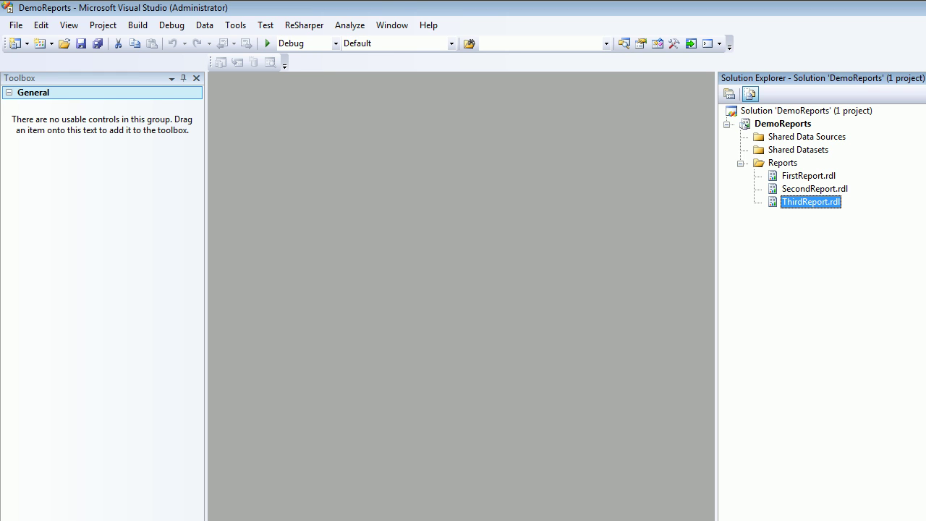
pyautogui.click(807, 136)
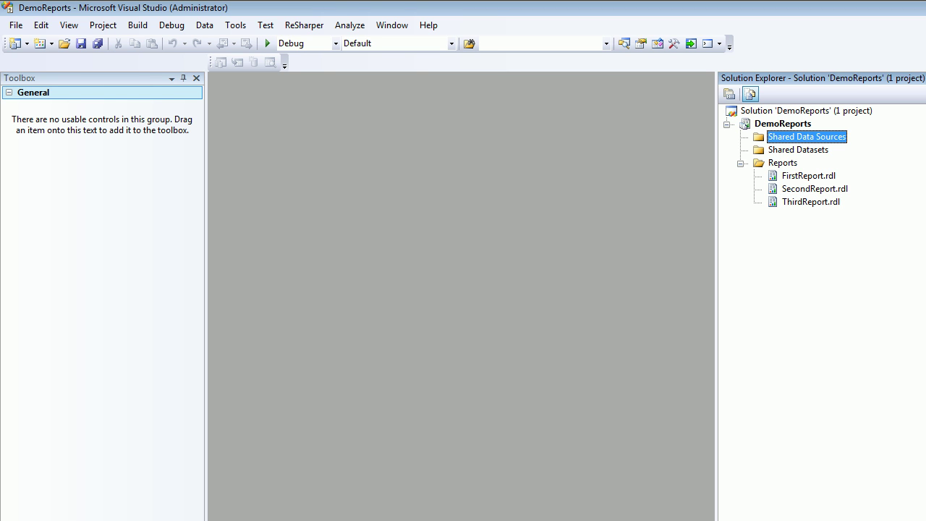
pyautogui.click(798, 150)
pyautogui.click(807, 137)
# Switch to SQL Server Management Studio and collapse the NORTHWND database tree under the COOL server
pyautogui.hotkey('alt', 'Tab')
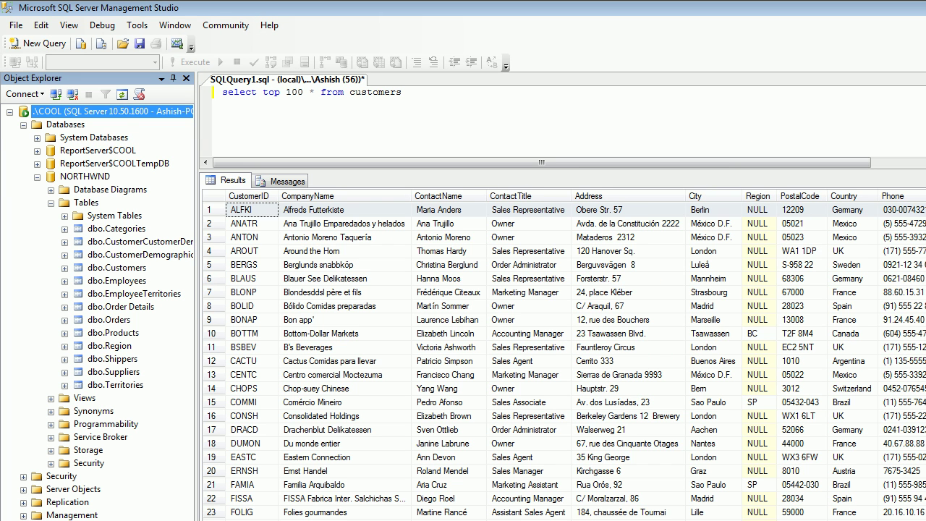
pyautogui.click(24, 125)
pyautogui.click(23, 125)
pyautogui.click(37, 177)
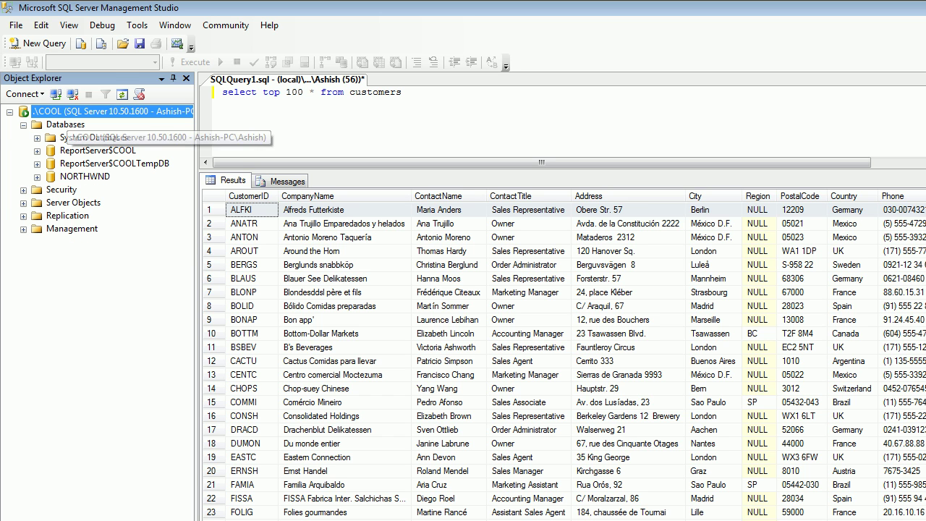
# Connect Object Explorer to the local SSRS database engine instance alongside the COOL server
pyautogui.click(25, 94)
pyautogui.click(71, 126)
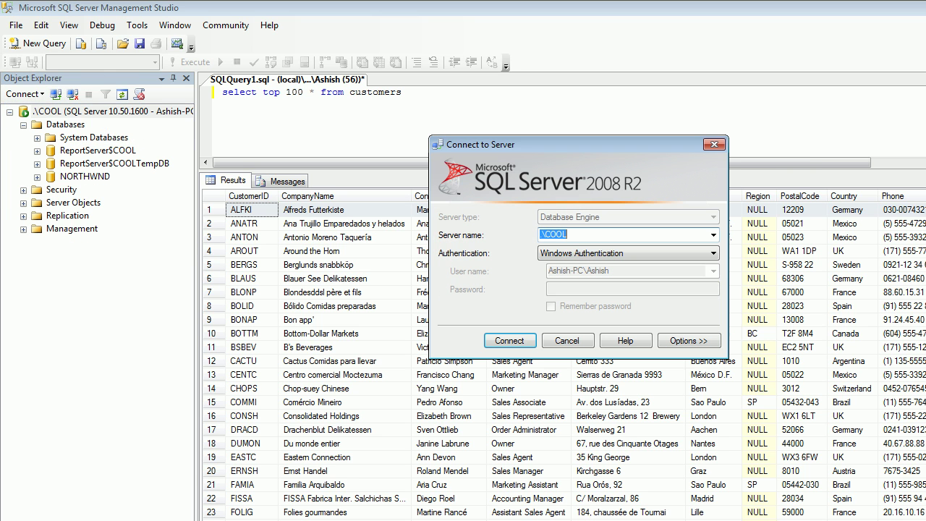
pyautogui.click(713, 235)
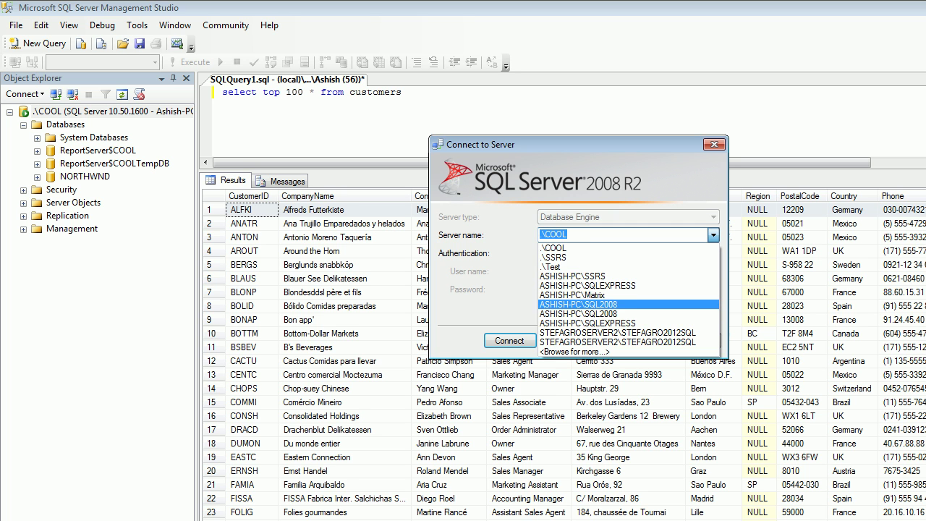
pyautogui.click(579, 275)
pyautogui.click(509, 340)
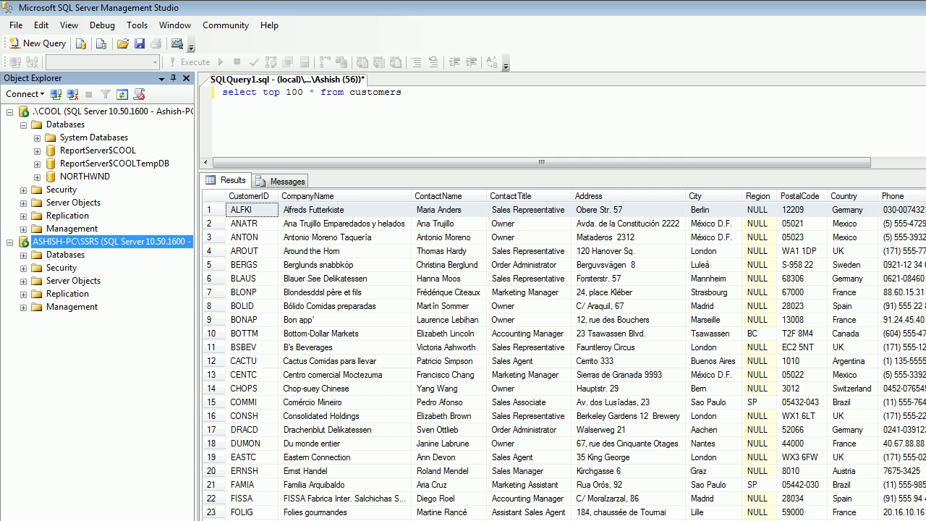
# Examine the databases held on the COOL and SSRS server instances, comparing the two trees
pyautogui.click(23, 256)
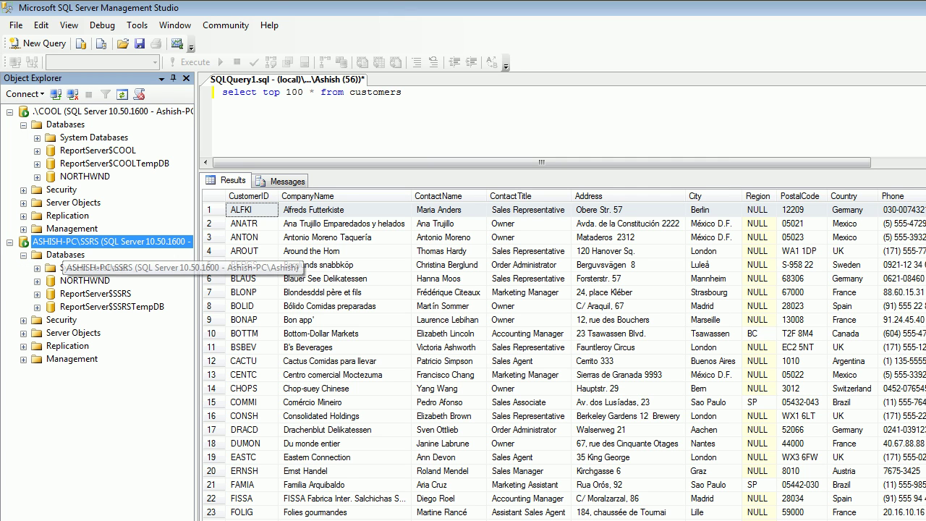
pyautogui.click(10, 242)
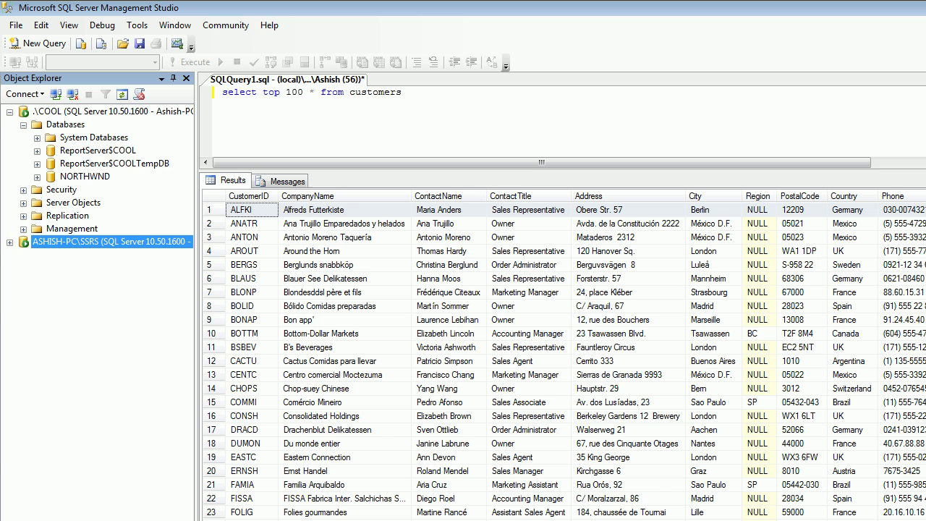
pyautogui.click(10, 113)
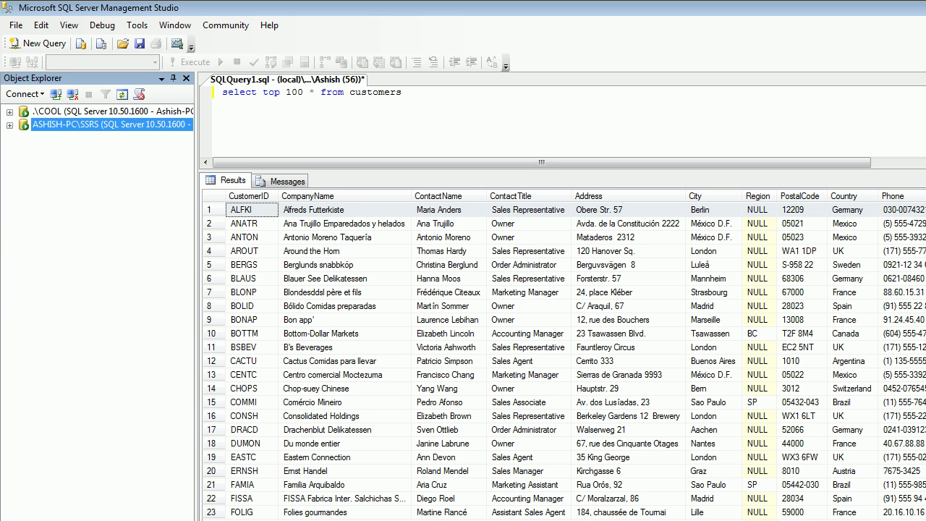
pyautogui.click(10, 113)
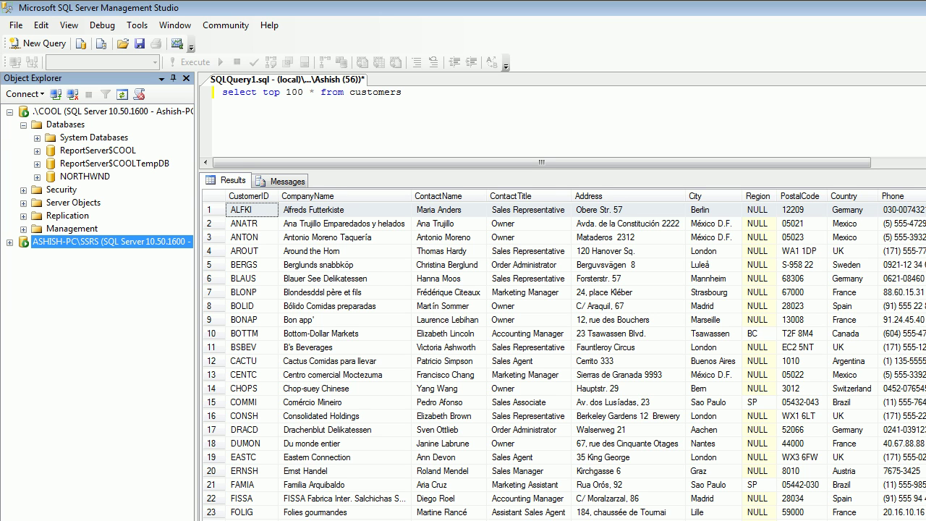
pyautogui.press('Right')
pyautogui.click(51, 112)
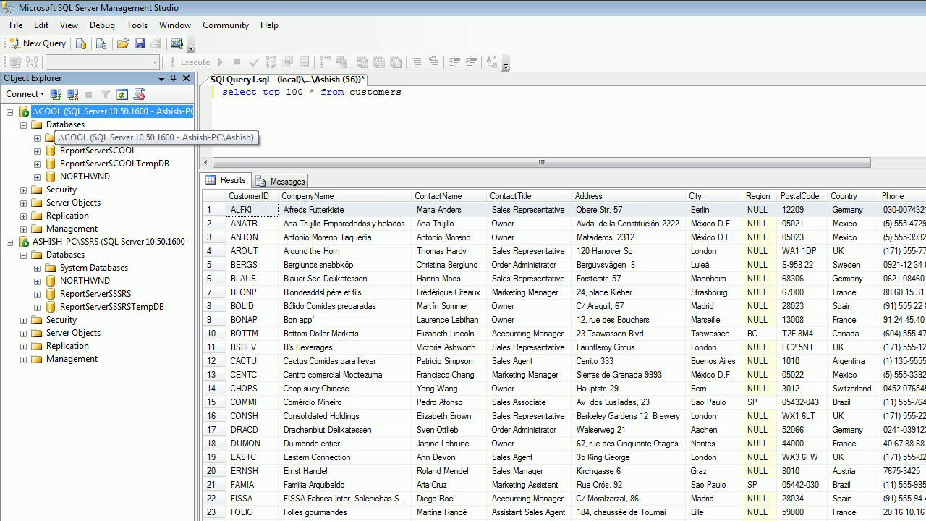
# Collapse the COOL server tree and disconnect the SSRS server from Object Explorer
pyautogui.click(24, 93)
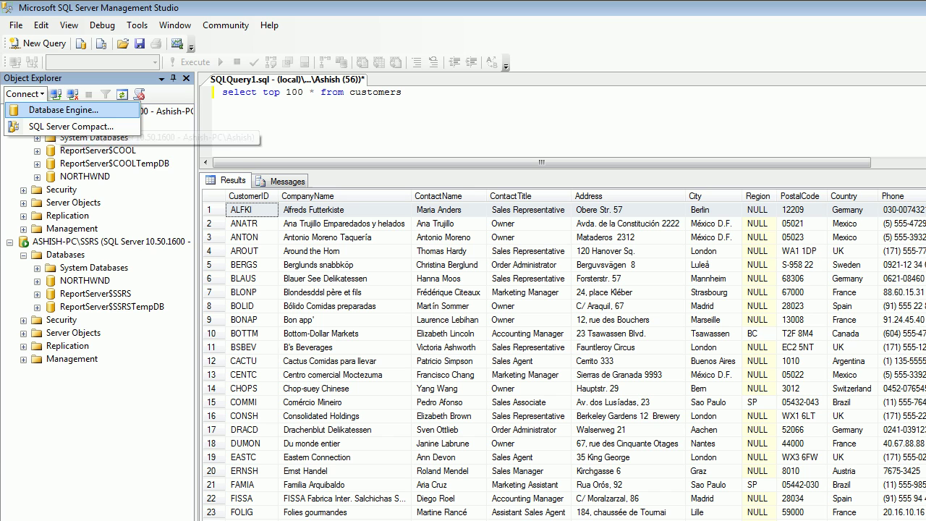
pyautogui.click(24, 94)
pyautogui.click(10, 112)
pyautogui.click(11, 112)
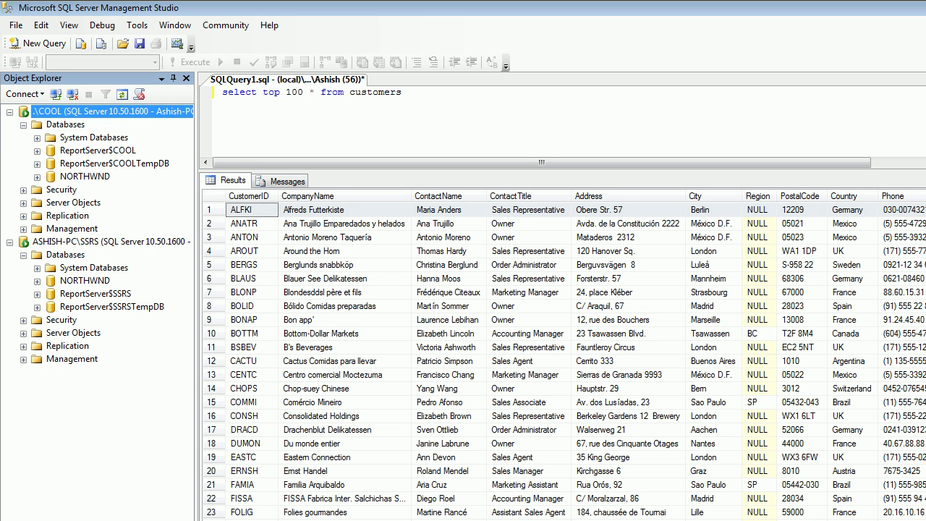
pyautogui.click(10, 112)
pyautogui.click(10, 112)
pyautogui.click(10, 112)
pyautogui.click(94, 124)
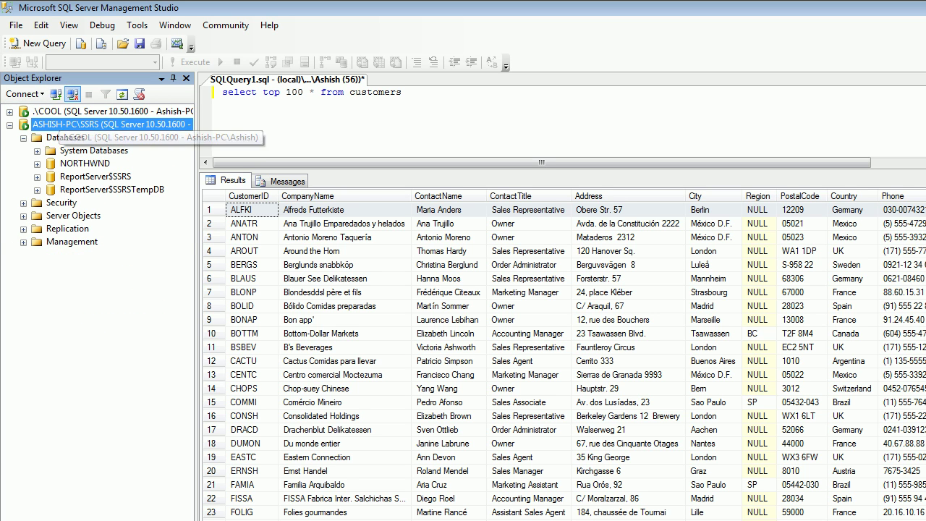
pyautogui.click(72, 95)
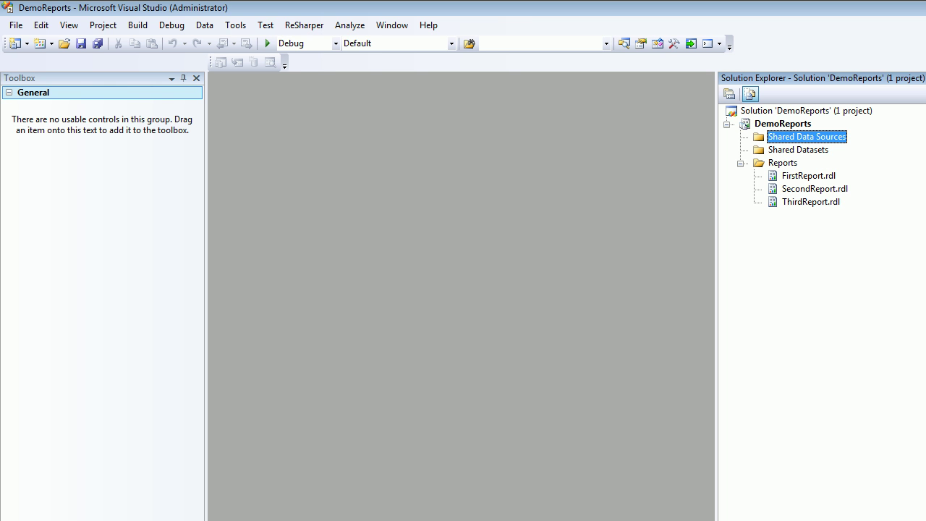
# Switch to Visual Studio and add a shared data source named DataSourceGeneric, keeping the Microsoft SQL Server type
pyautogui.rightClick(806, 137)
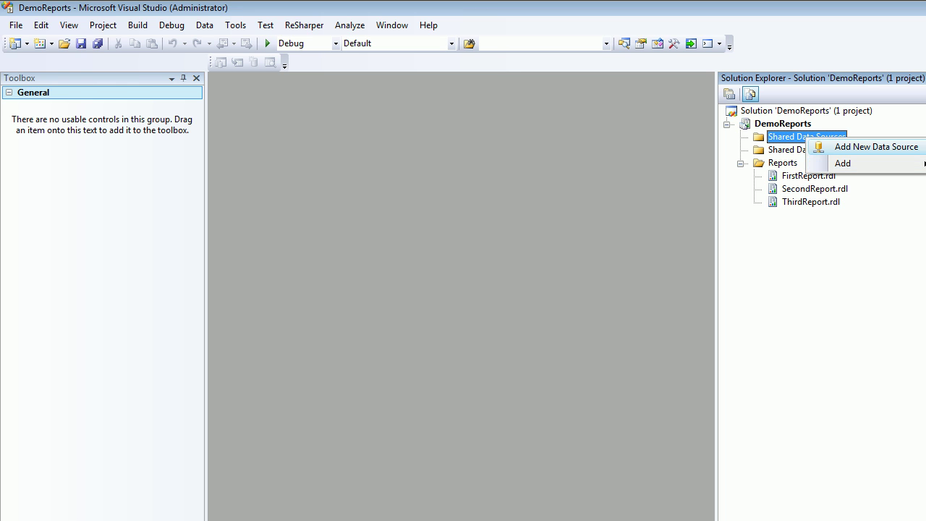
pyautogui.click(868, 147)
pyautogui.click(508, 223)
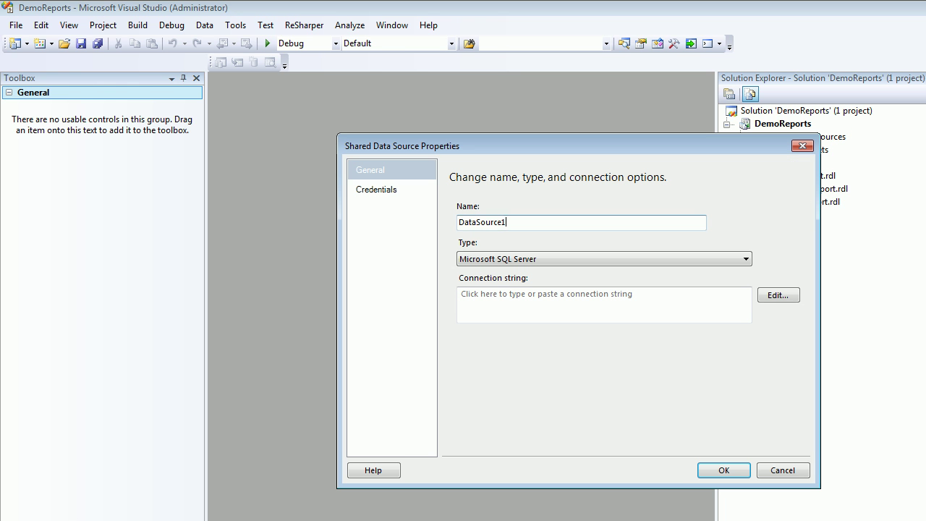
pyautogui.press('BackSpace')
pyautogui.write('Generic')
pyautogui.click(605, 259)
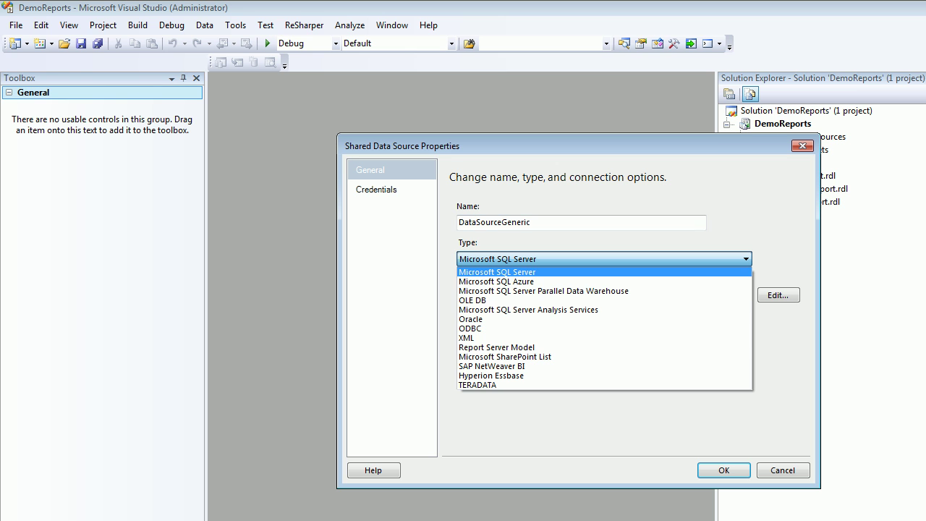
pyautogui.click(605, 259)
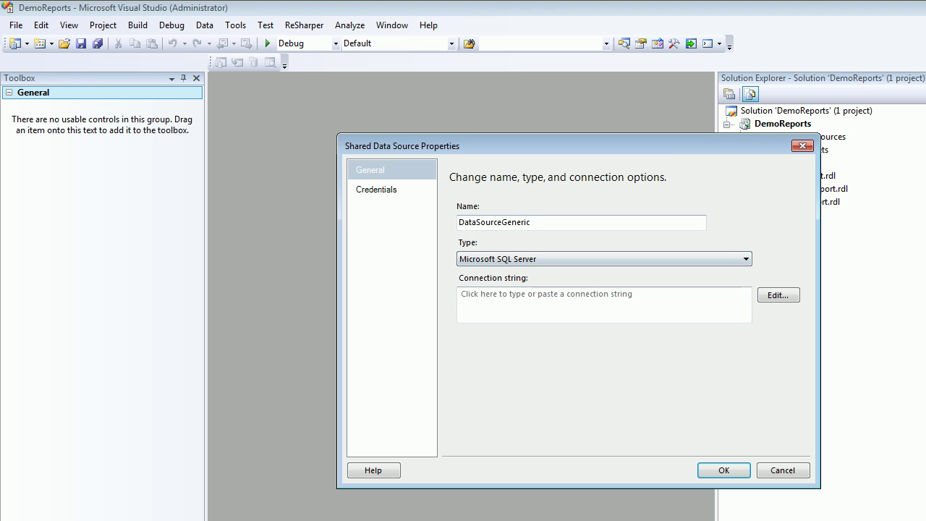
# Build the data source's connection string with server .\COOL and database NORTHWND
pyautogui.moveTo(579, 146); pyautogui.dragTo(417, 122)
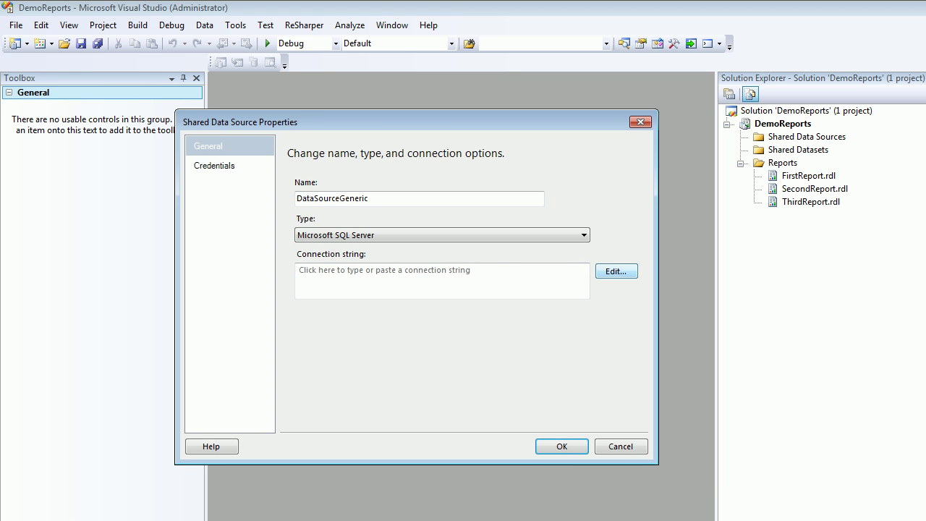
pyautogui.click(616, 270)
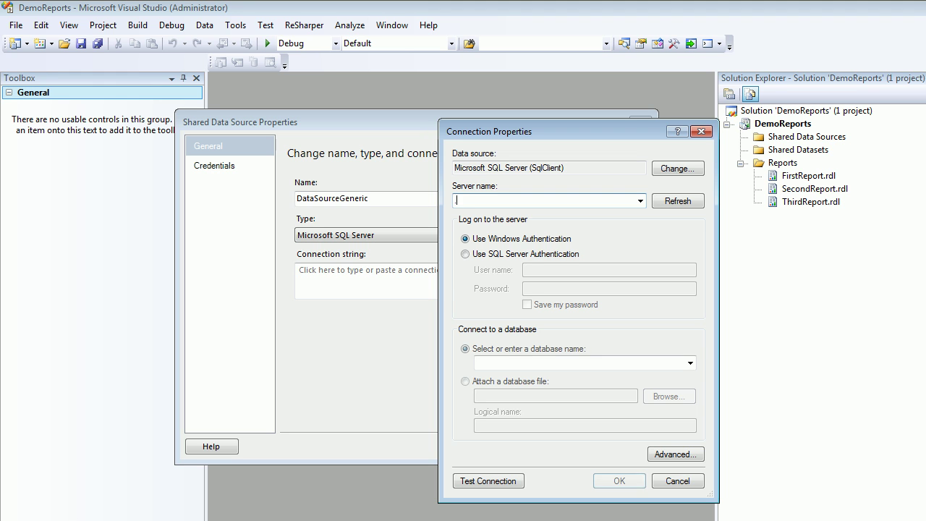
pyautogui.write('.\\COOL')
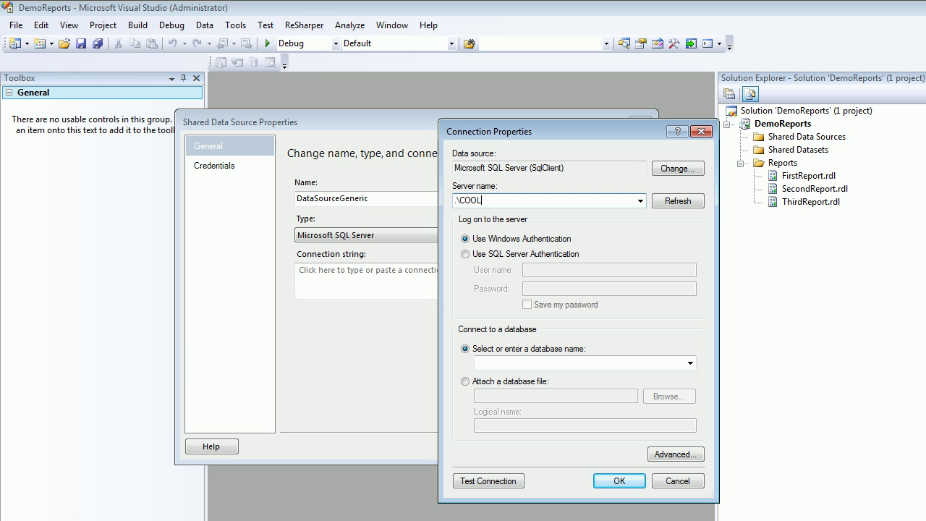
pyautogui.click(579, 363)
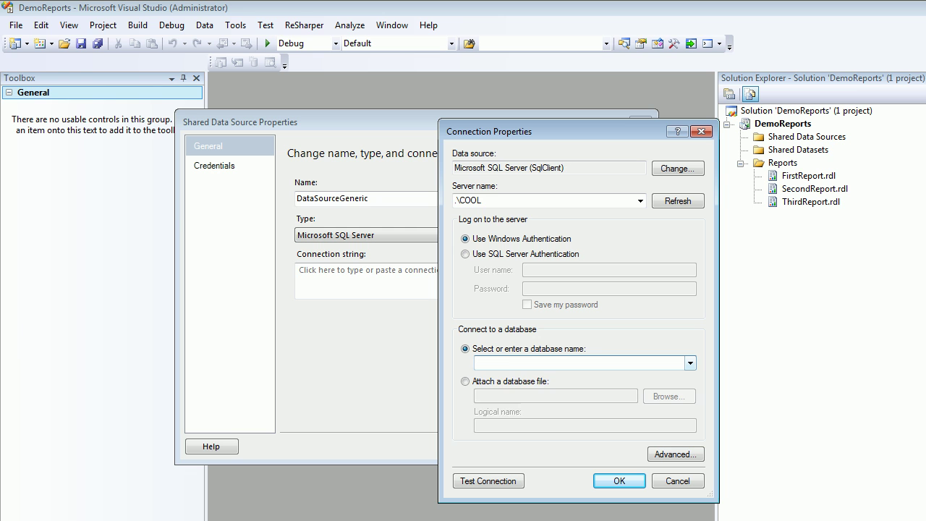
pyautogui.click(691, 363)
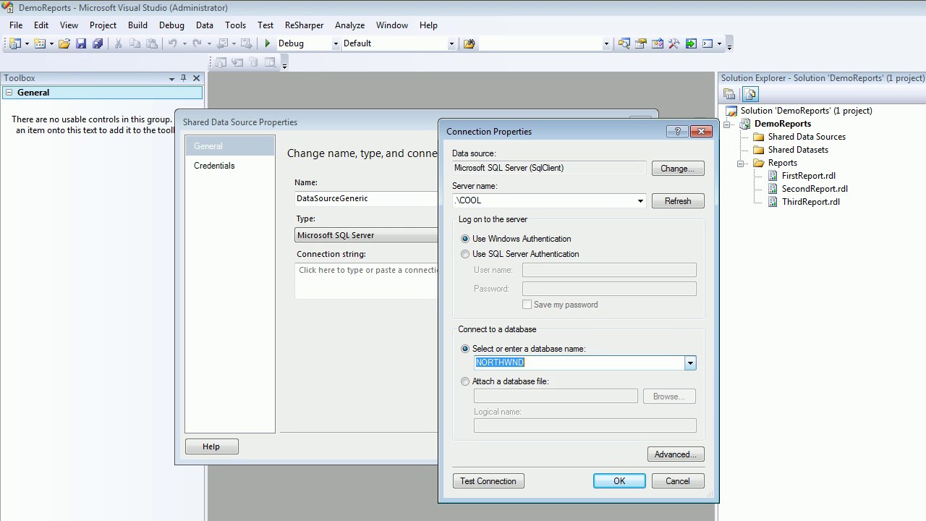
pyautogui.click(500, 404)
# Test the NORTHWND connection and save the shared data source in the project
pyautogui.click(489, 482)
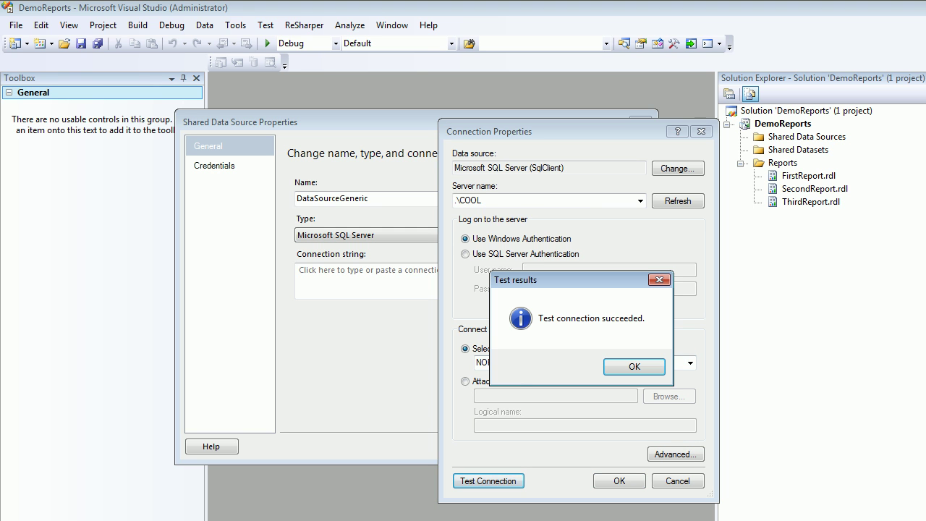
pyautogui.press('Return')
pyautogui.click(619, 481)
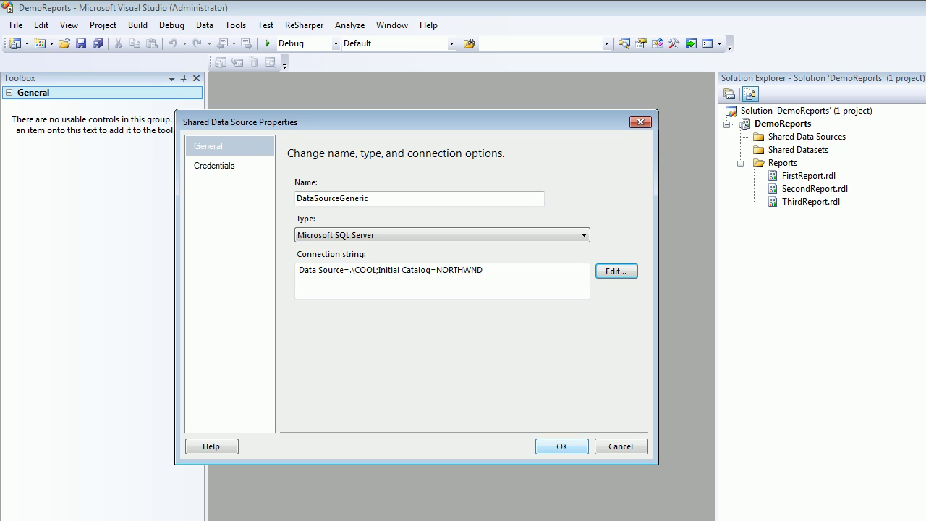
pyautogui.press('Return')
pyautogui.moveTo(717, 290); pyautogui.dragTo(623, 290)
pyautogui.click(732, 149)
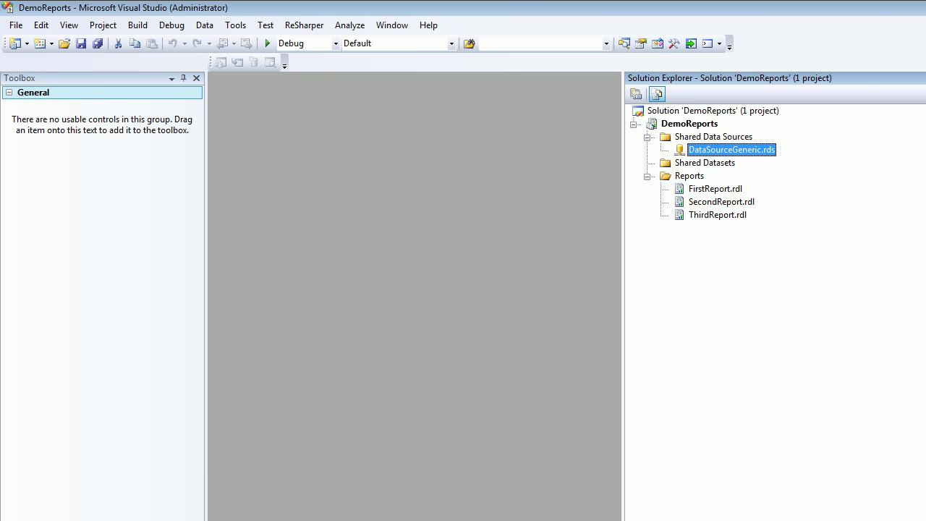
# Add a new empty report named FourthReport.rdl to the project's Reports folder
pyautogui.rightClick(689, 176)
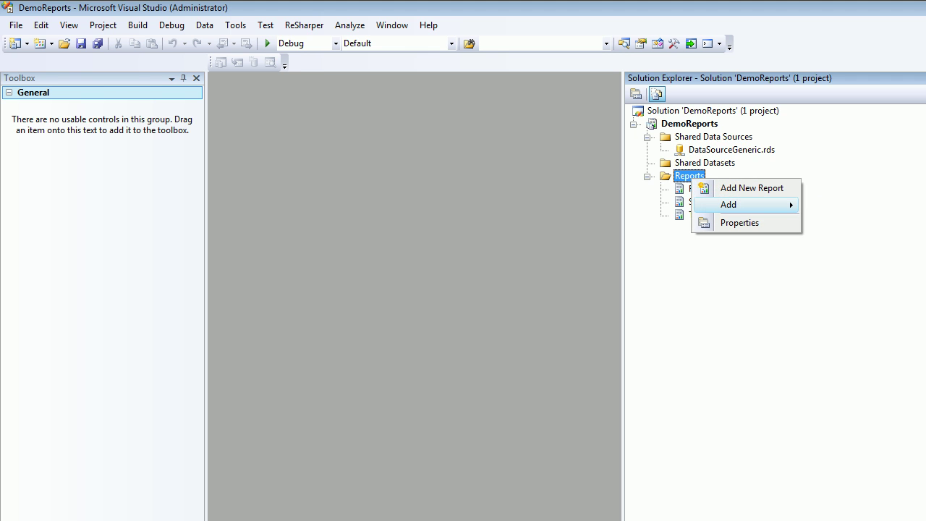
pyautogui.moveTo(728, 202)
pyautogui.click(845, 205)
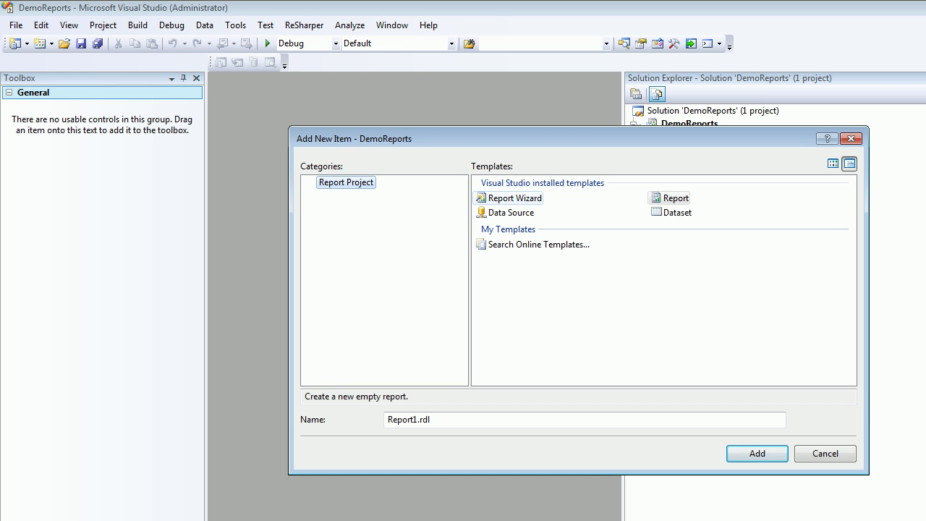
pyautogui.press('Tab')
pyautogui.click(416, 420)
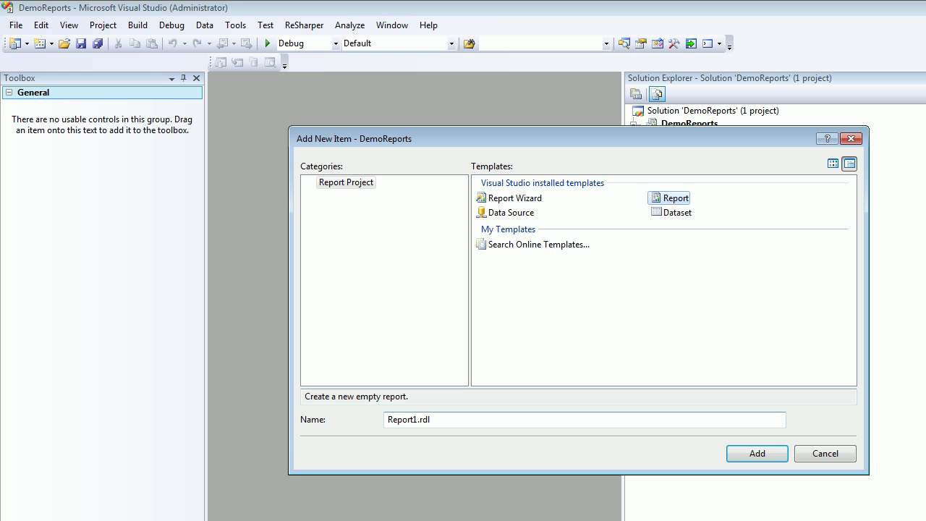
pyautogui.press('BackSpace')
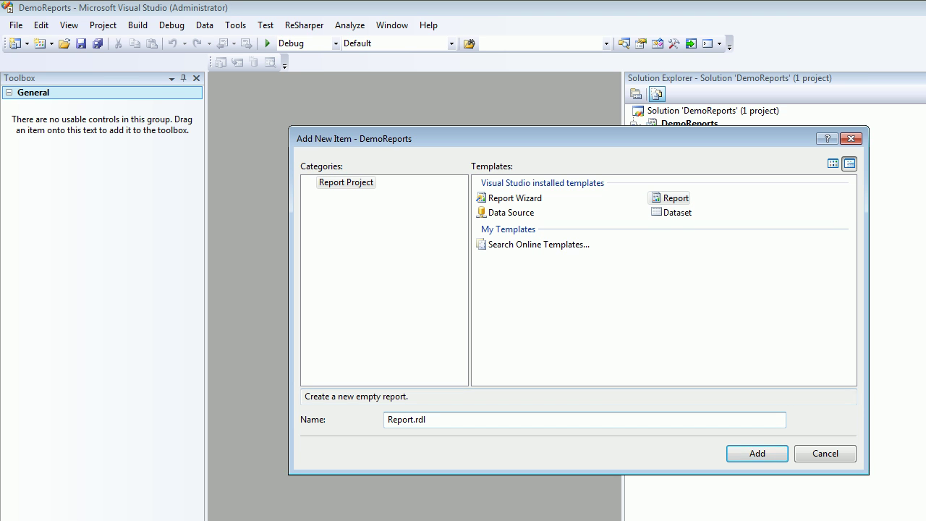
pyautogui.moveTo(579, 138); pyautogui.dragTo(500, 133)
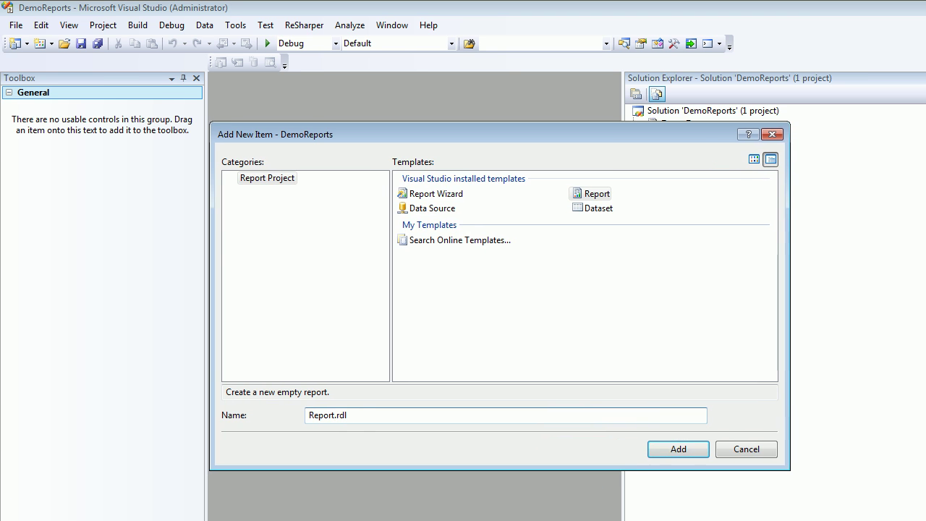
pyautogui.write('Fourth')
pyautogui.press('Return')
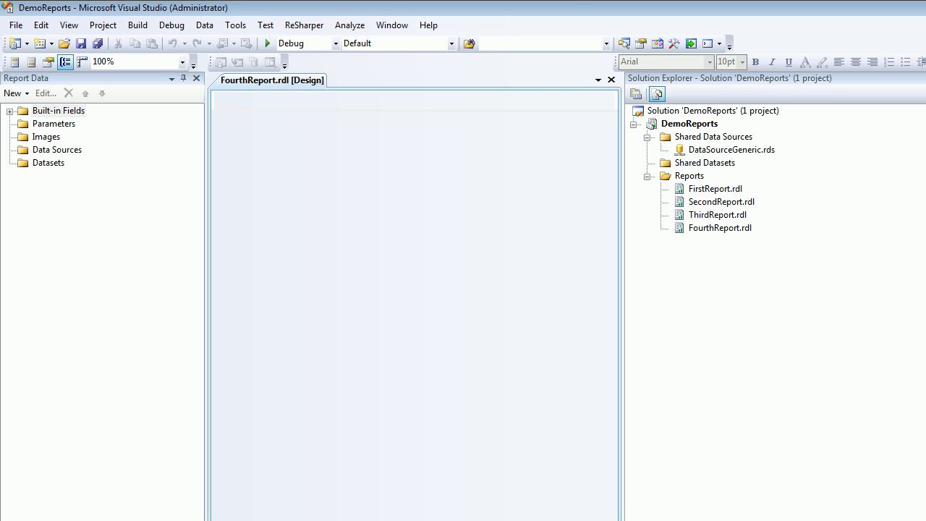
# Insert a table into FourthReport and name its dataset DataSetFourth, making it a dataset embedded in the report
pyautogui.click(56, 150)
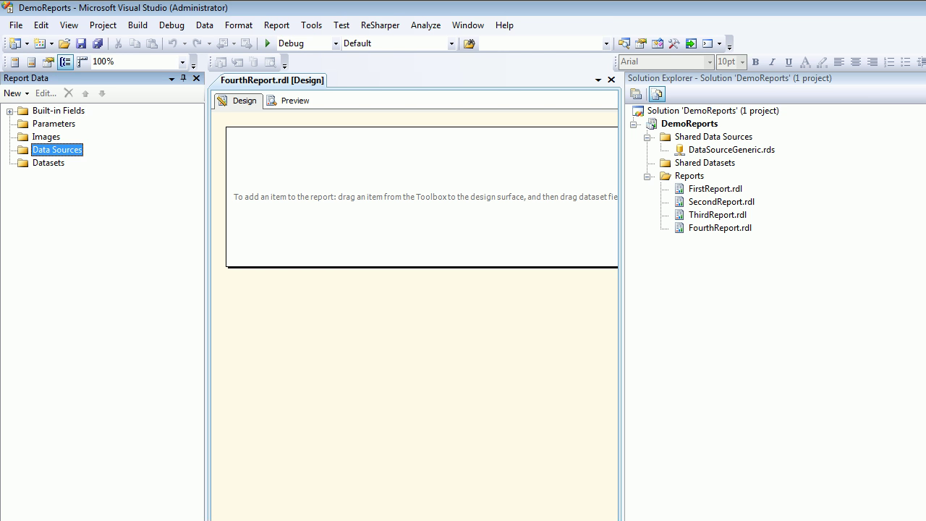
pyautogui.click(48, 163)
pyautogui.click(56, 149)
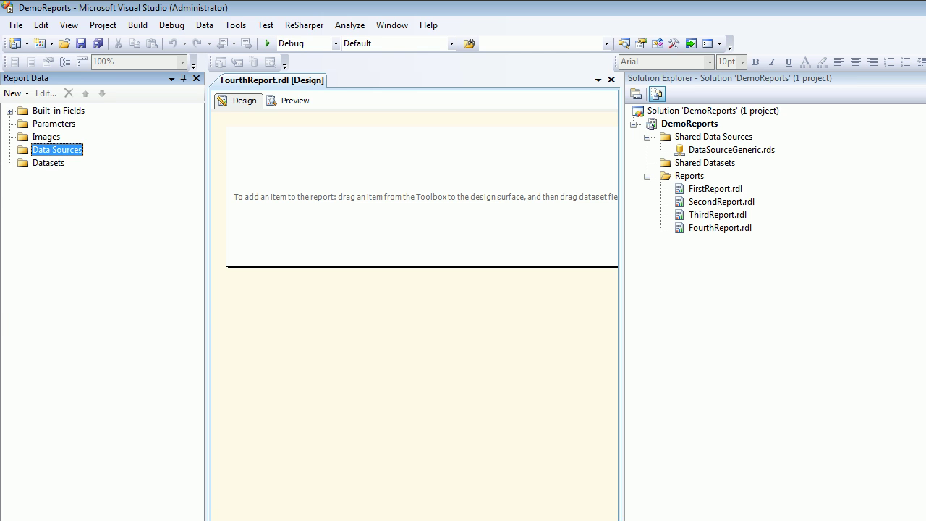
pyautogui.hotkey('ctrl', 'alt', 'x')
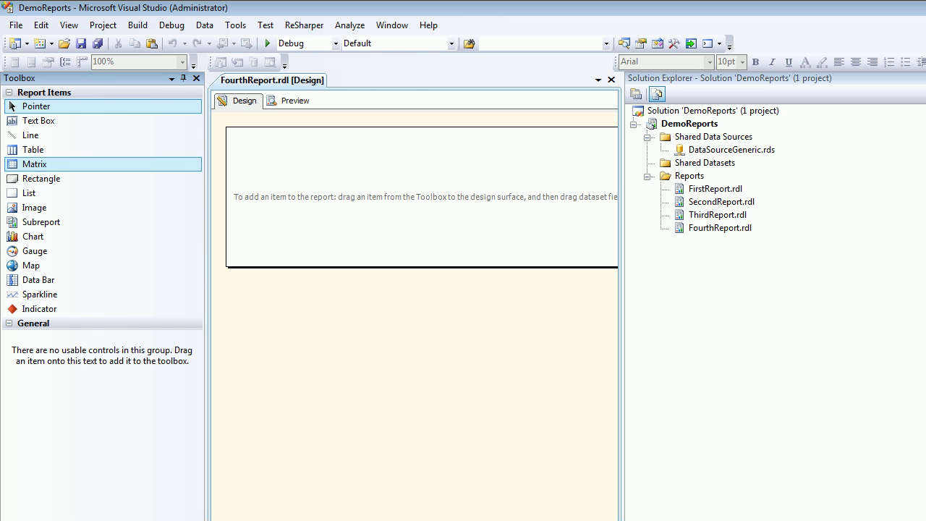
pyautogui.doubleClick(33, 150)
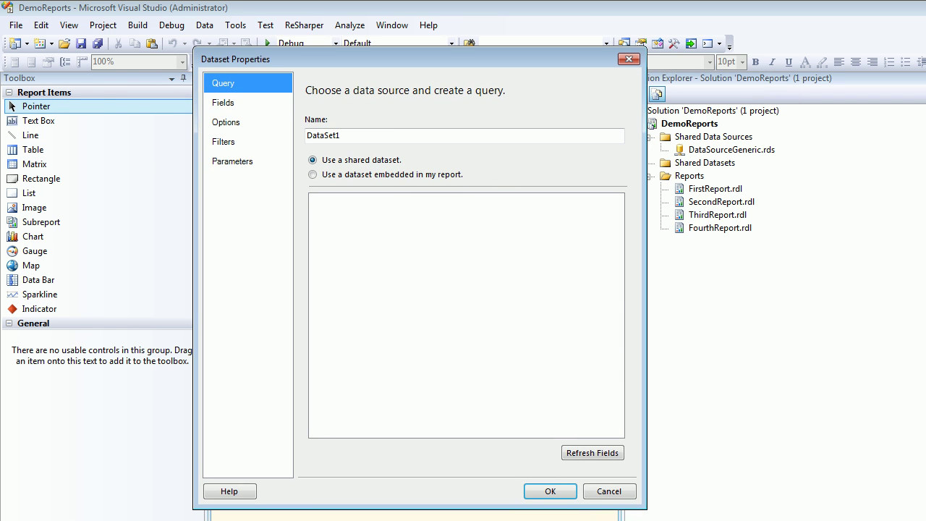
pyautogui.press('BackSpace')
pyautogui.write('Fourth')
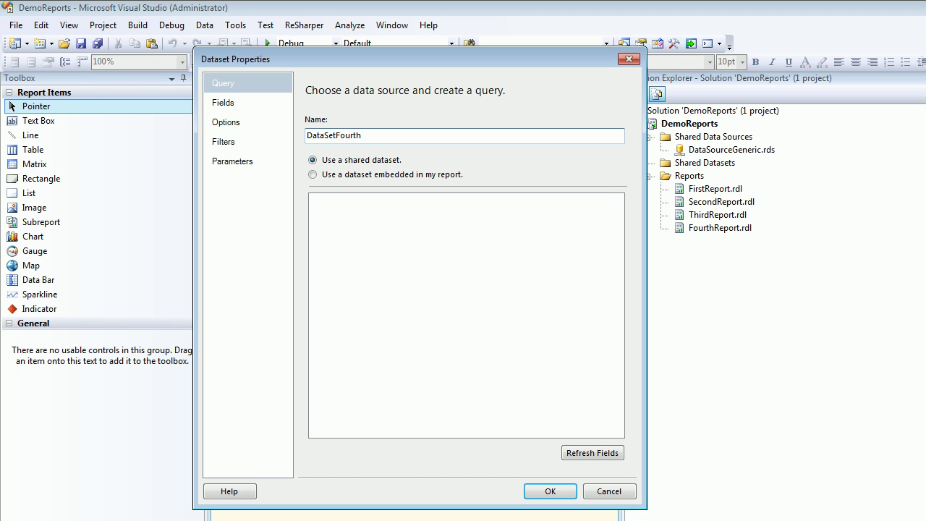
pyautogui.click(314, 174)
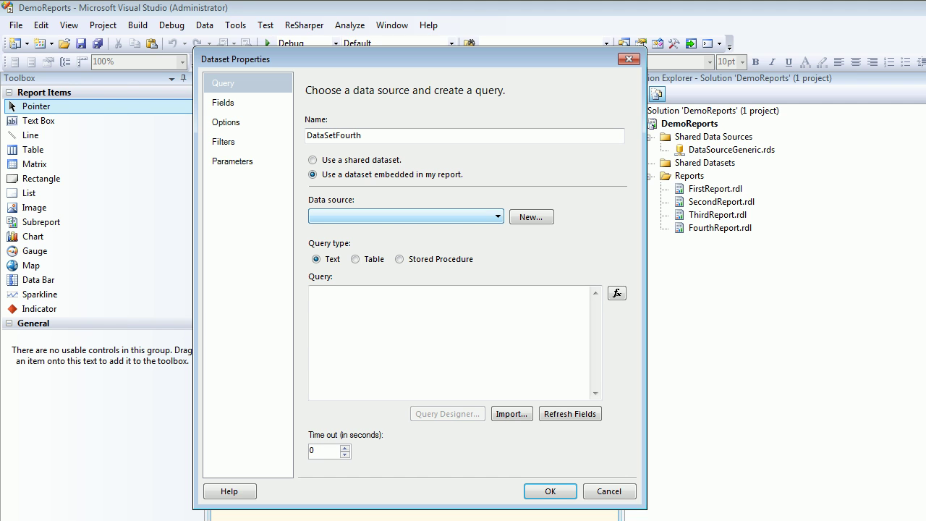
# Create a new data source named DataSource1 for the dataset, using the shared data source reference DataSourceGeneric
pyautogui.click(498, 216)
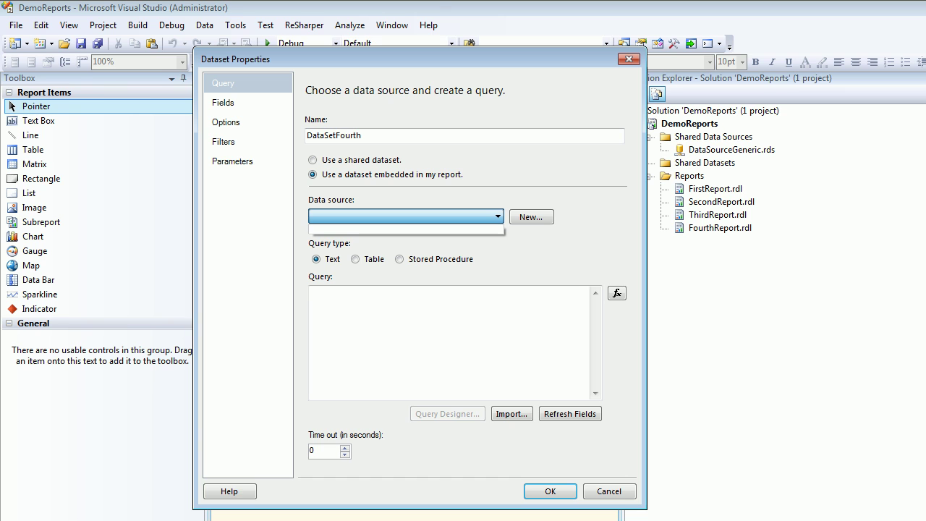
pyautogui.press('Escape')
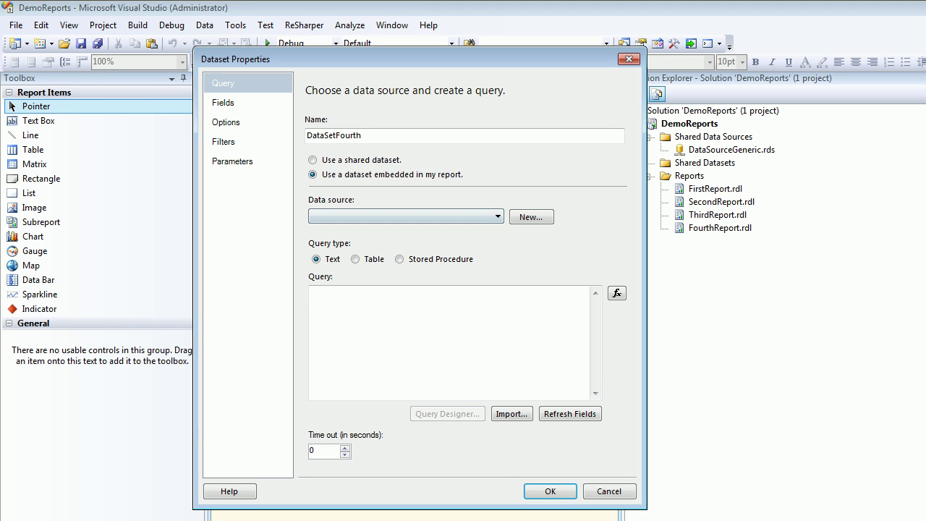
pyautogui.click(498, 216)
pyautogui.click(498, 217)
pyautogui.click(498, 216)
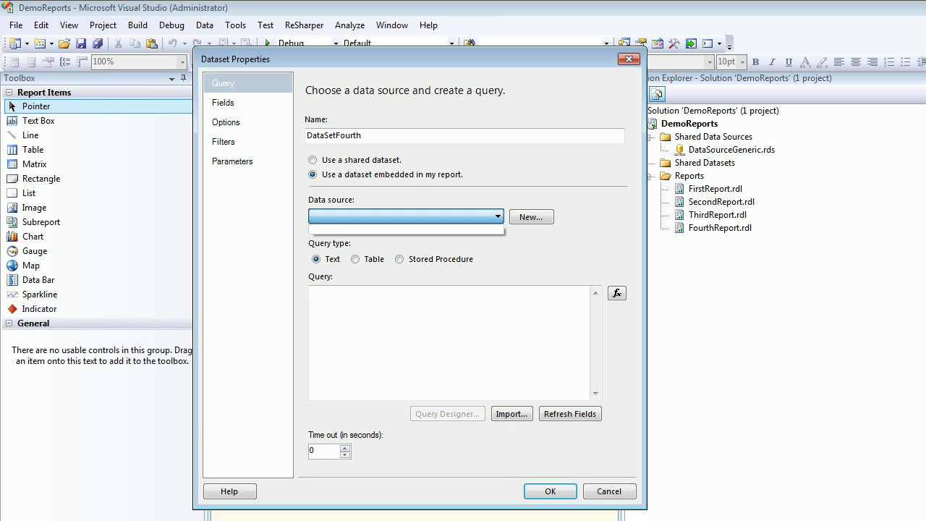
pyautogui.press('Escape')
pyautogui.press('Tab')
pyautogui.press('Return')
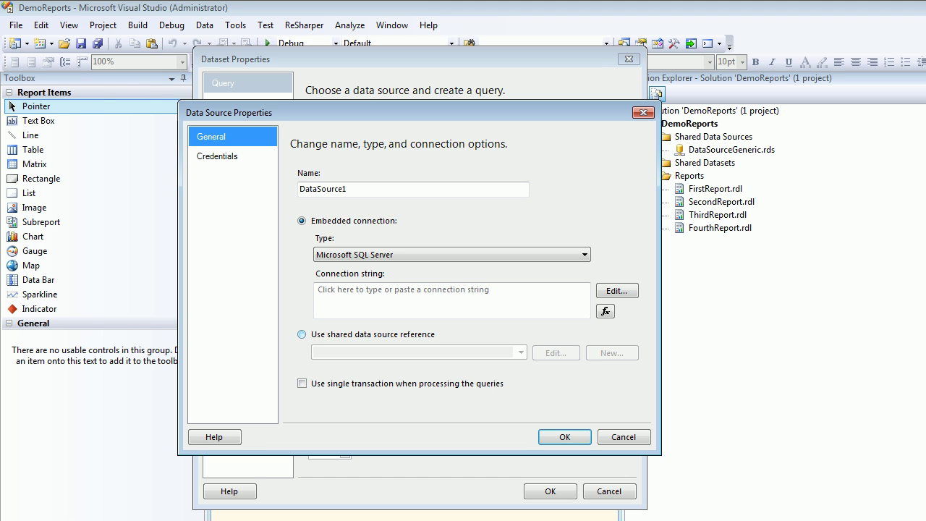
pyautogui.click(302, 334)
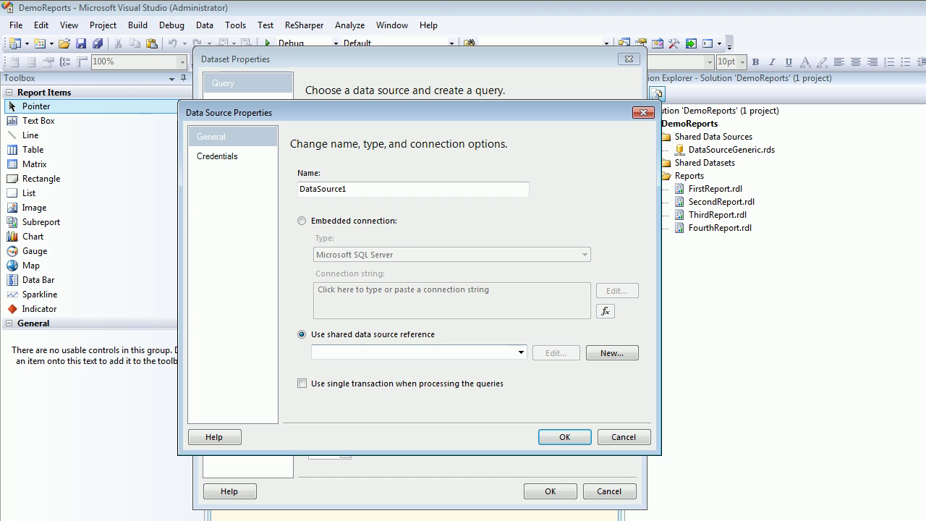
pyautogui.click(521, 353)
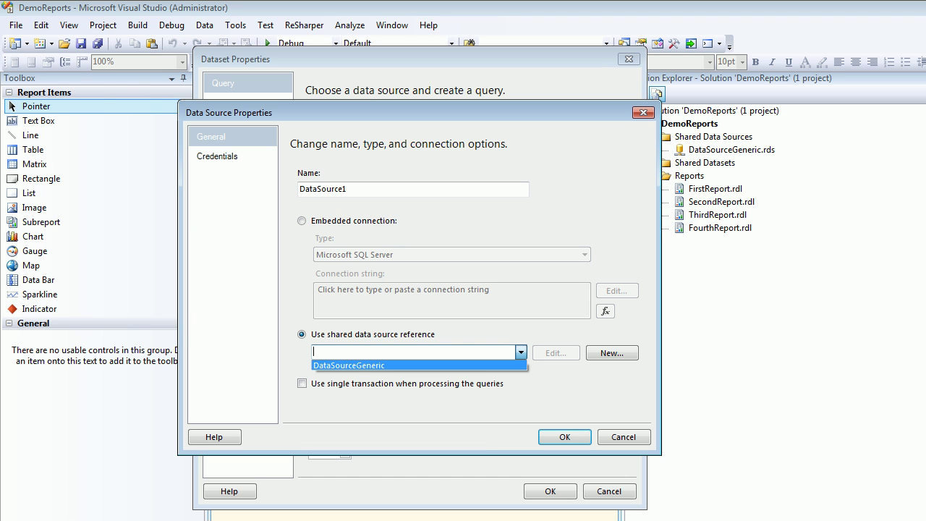
pyautogui.press('Return')
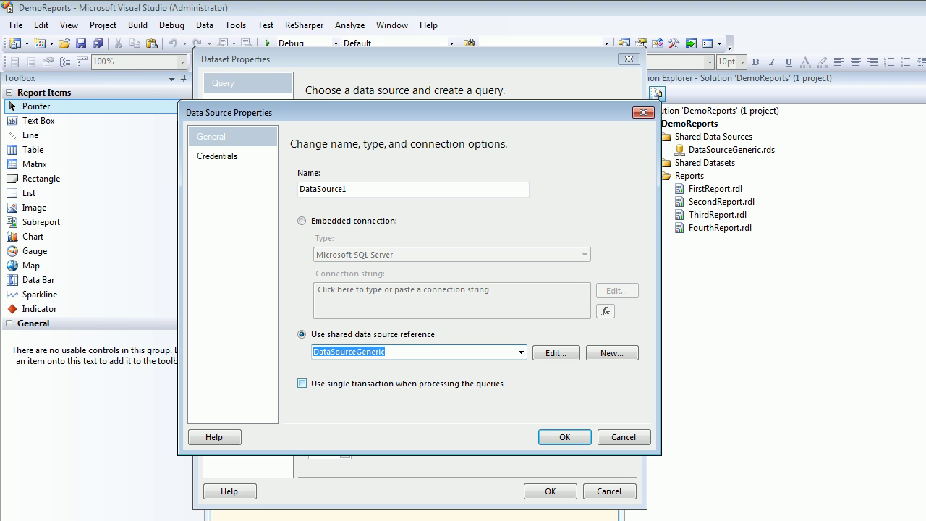
pyautogui.click(564, 437)
# Set the dataset's text query to select * from customers and save the dataset
pyautogui.click(492, 346)
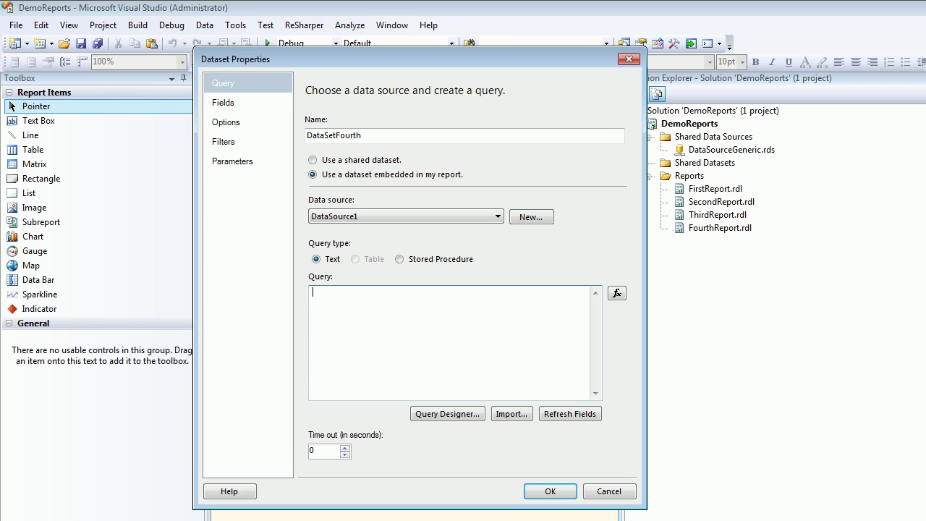
pyautogui.write('select * from customers')
pyautogui.click(551, 492)
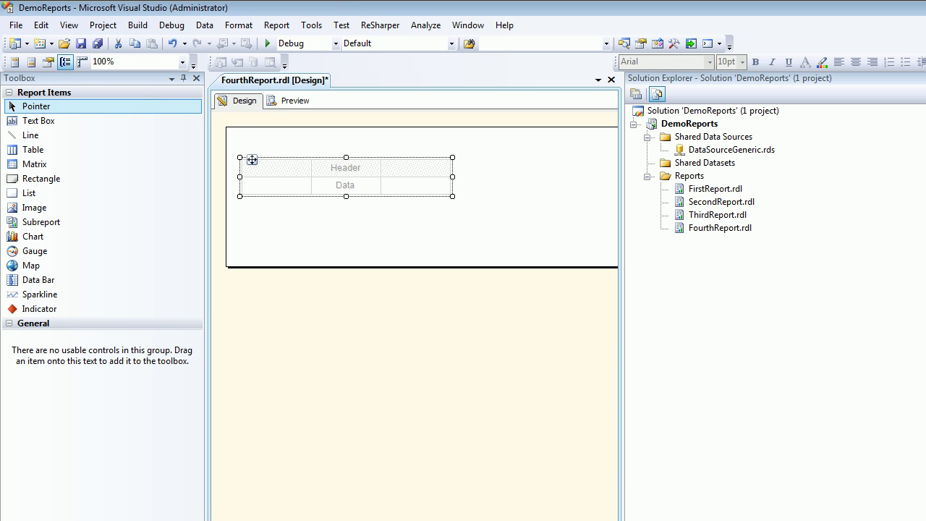
# Show the report's data sources and DataSetFourth fields, and place CompanyName, ContactName and City in the table's three data cells
pyautogui.hotkey('ctrl', 'alt', 'd')
pyautogui.press('Right')
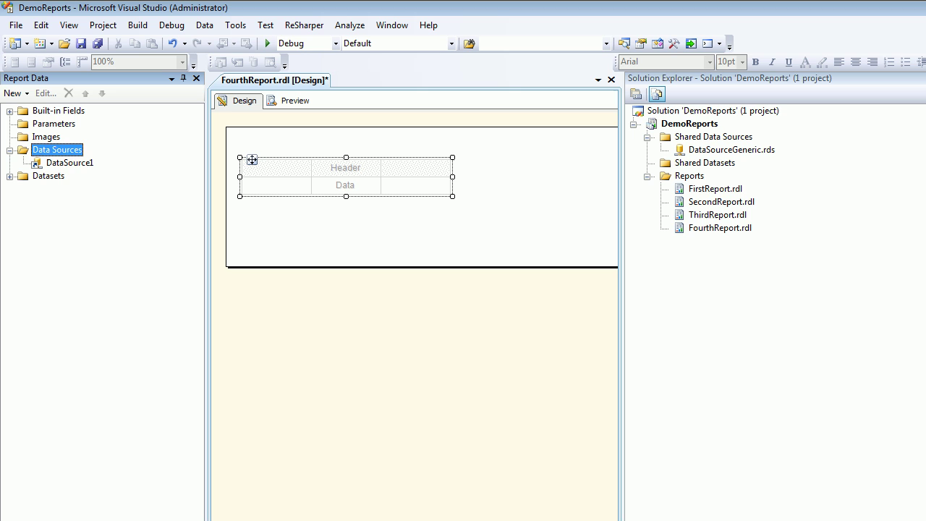
pyautogui.press('Down')
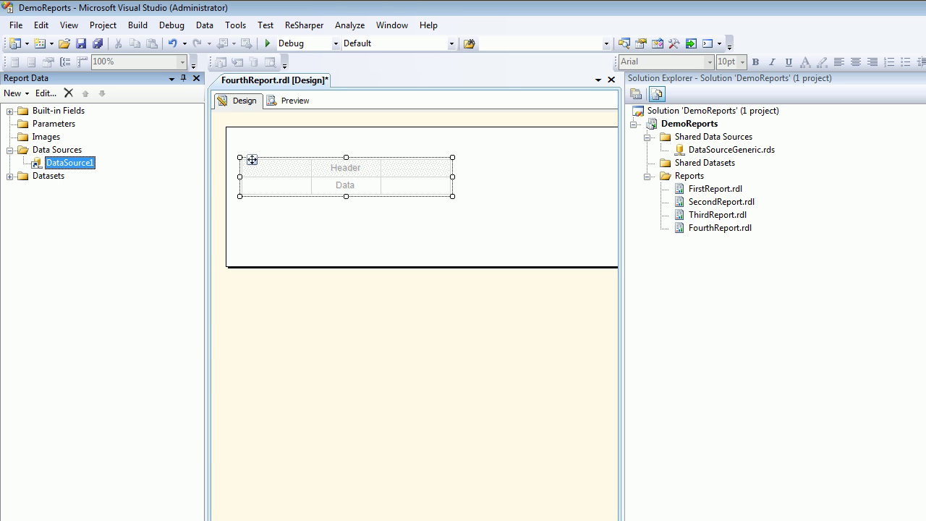
pyautogui.click(731, 150)
pyautogui.click(10, 175)
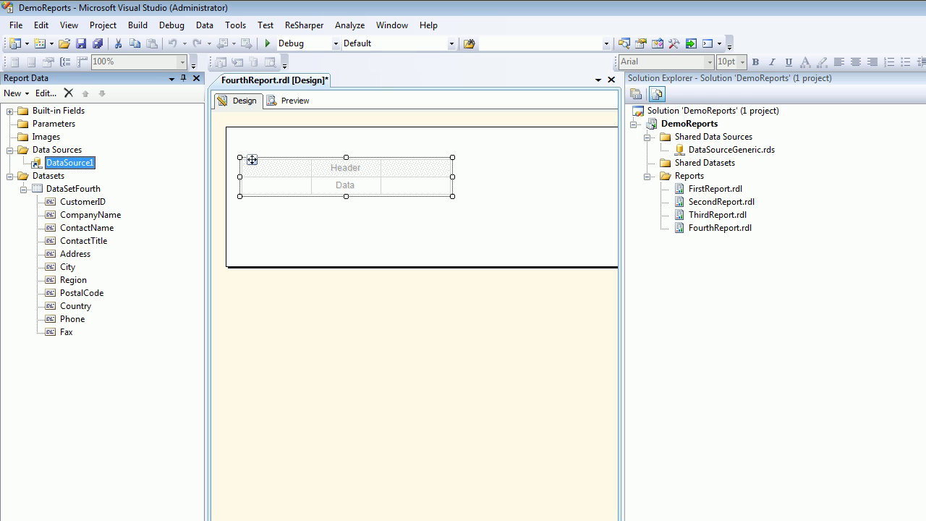
pyautogui.press('Down')
pyautogui.press('Down')
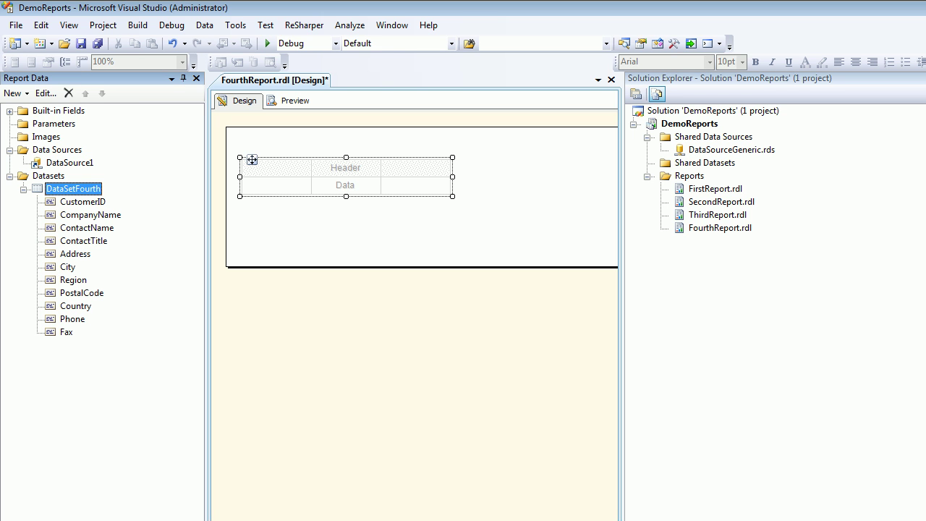
pyautogui.moveTo(91, 215); pyautogui.dragTo(276, 185)
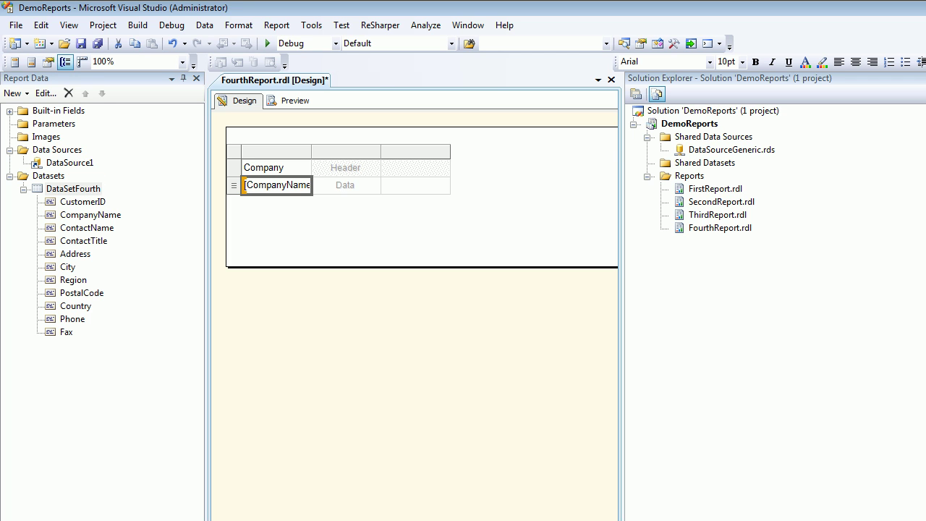
pyautogui.moveTo(87, 228); pyautogui.dragTo(372, 181)
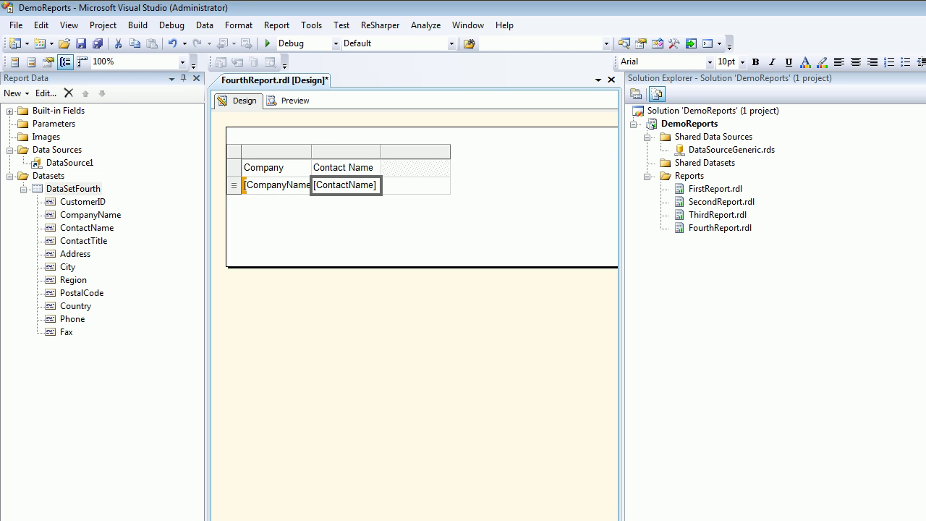
pyautogui.moveTo(67, 267); pyautogui.dragTo(416, 185)
pyautogui.click(406, 318)
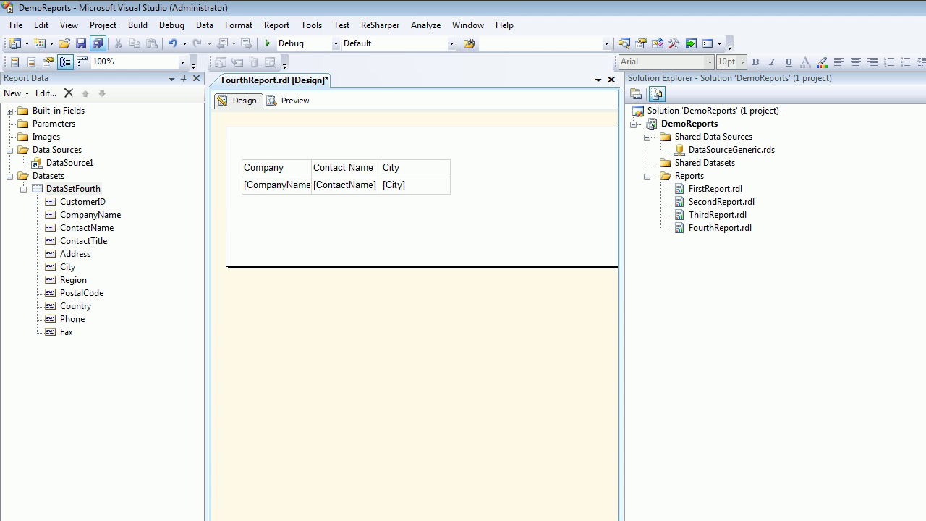
# Save all files, preview FourthReport and return to its design
pyautogui.click(98, 43)
pyautogui.click(290, 101)
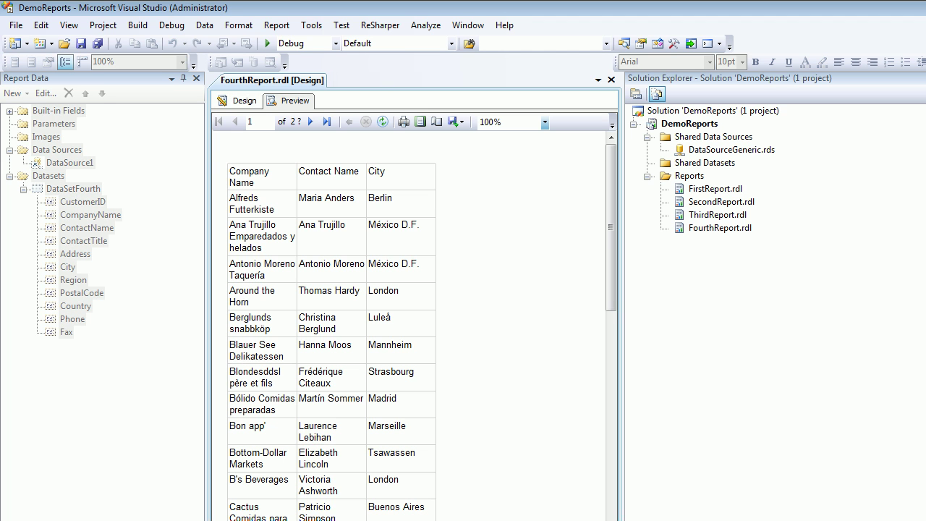
pyautogui.click(240, 101)
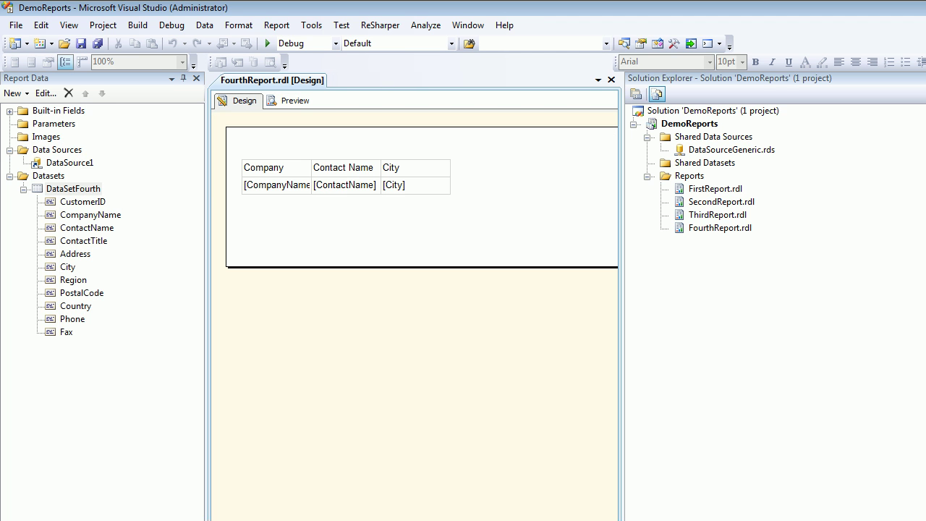
pyautogui.click(69, 163)
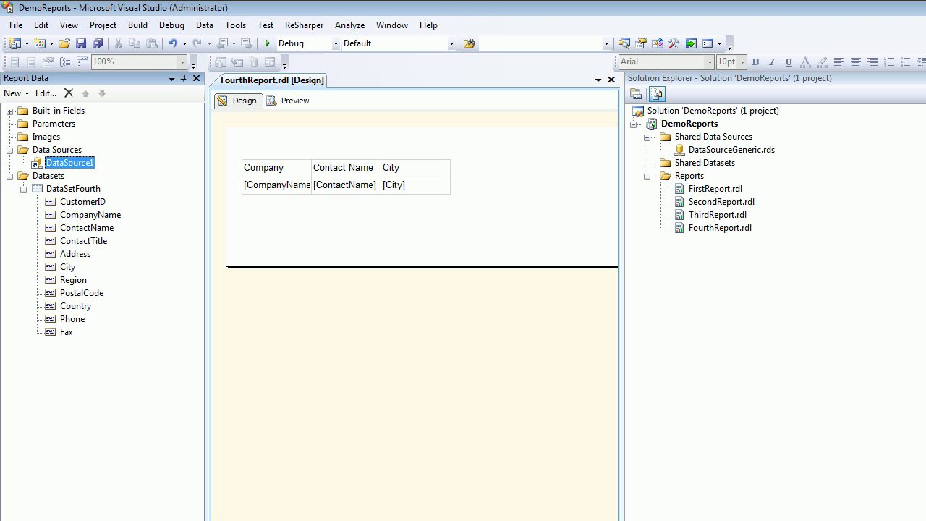
# Add another new empty report, Report1.rdl, to the project's Reports folder
pyautogui.click(689, 176)
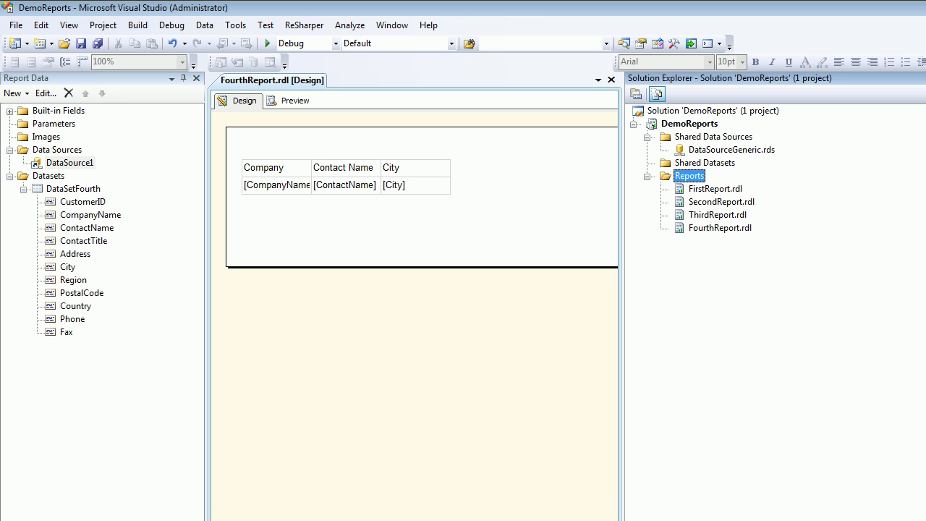
pyautogui.rightClick(689, 176)
pyautogui.moveTo(745, 203)
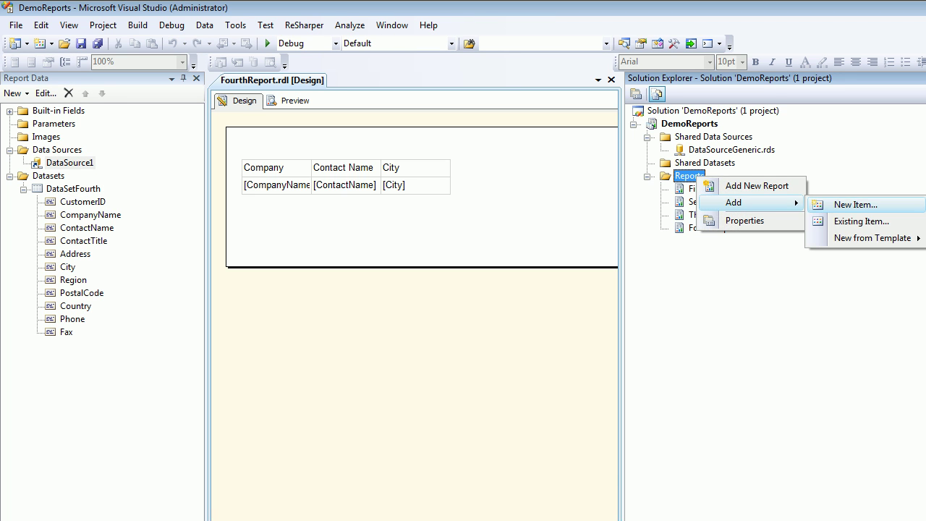
pyautogui.click(857, 205)
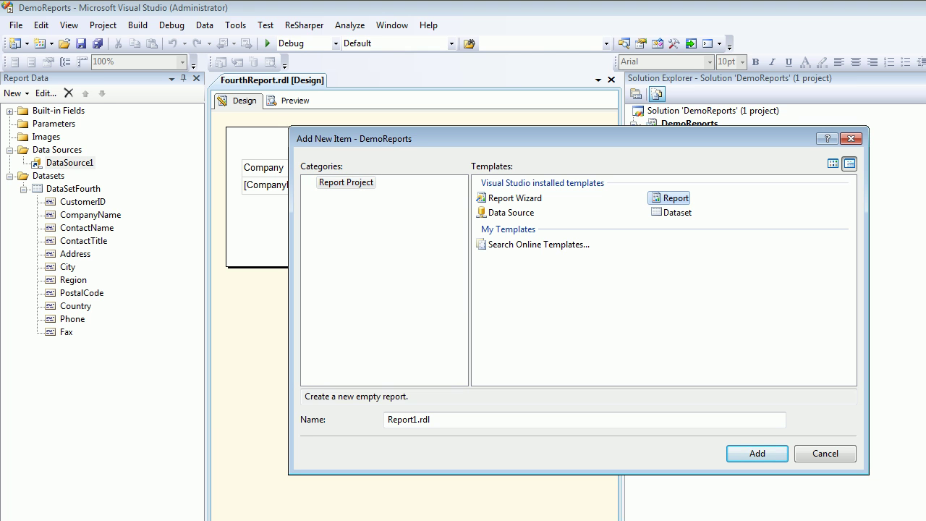
pyautogui.press('Return')
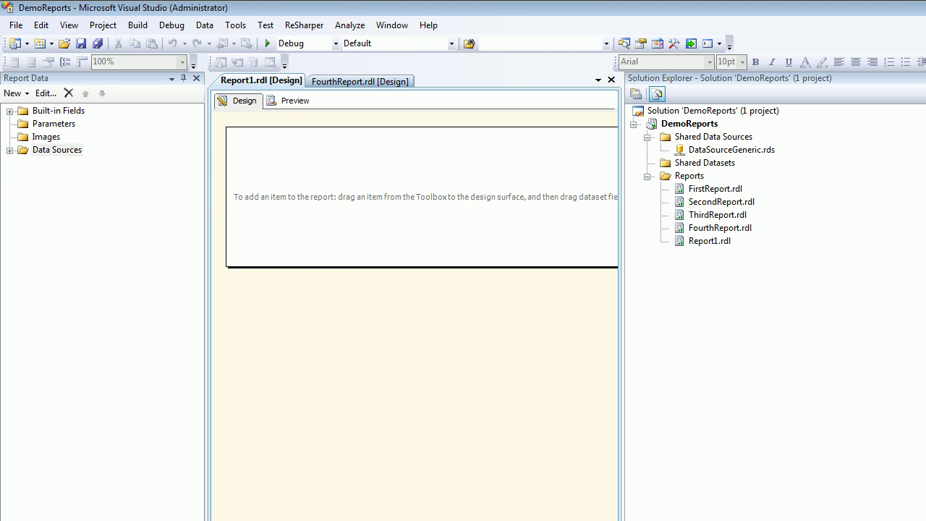
# Try adding a data source to Report1 with the shared data source reference DataSourceGeneric, and cancel it
pyautogui.rightClick(67, 151)
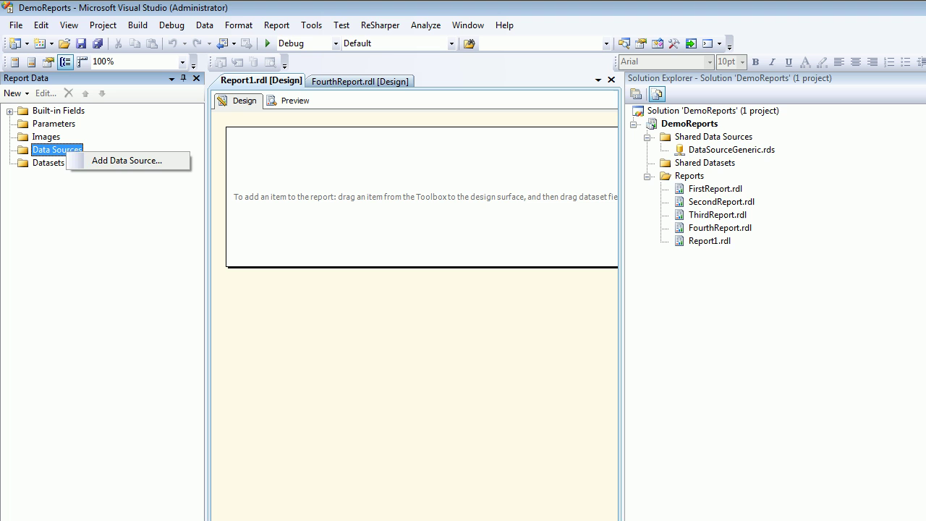
pyautogui.press('Return')
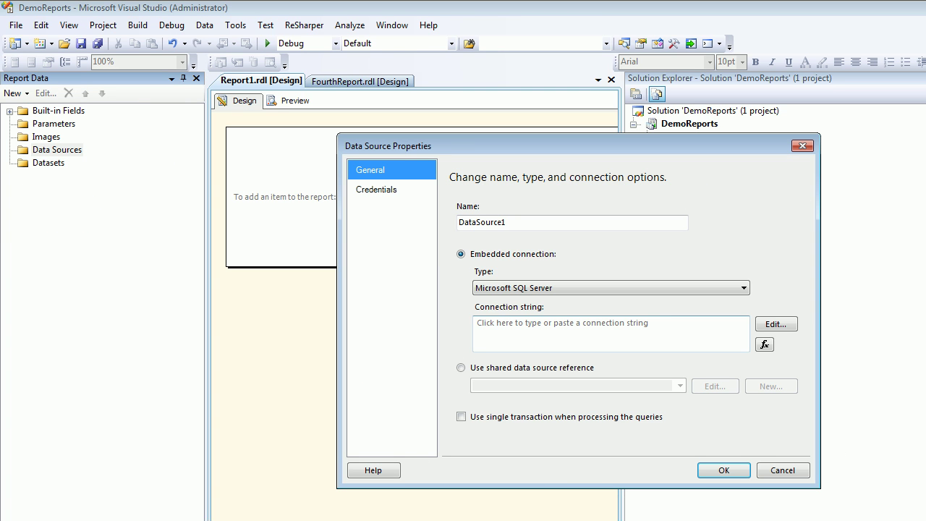
pyautogui.click(462, 368)
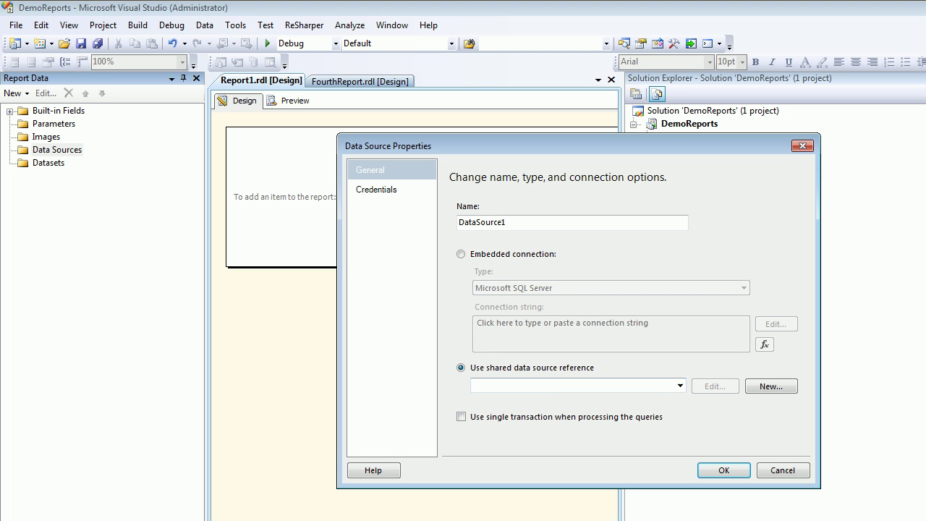
pyautogui.click(680, 386)
pyautogui.click(508, 398)
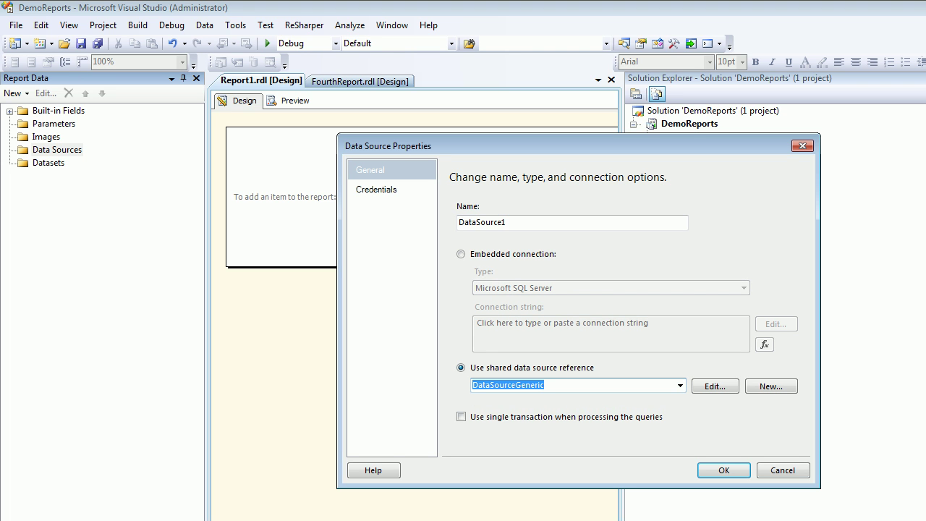
pyautogui.click(783, 470)
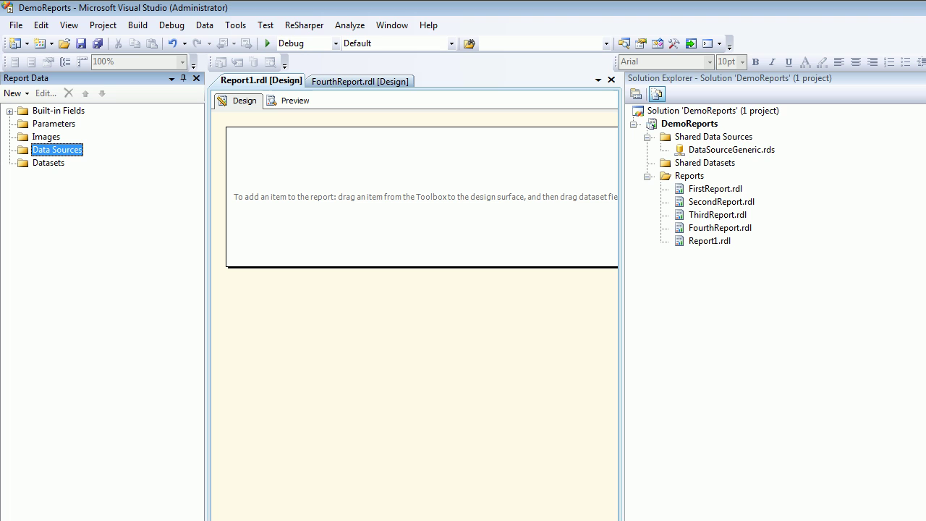
pyautogui.click(731, 150)
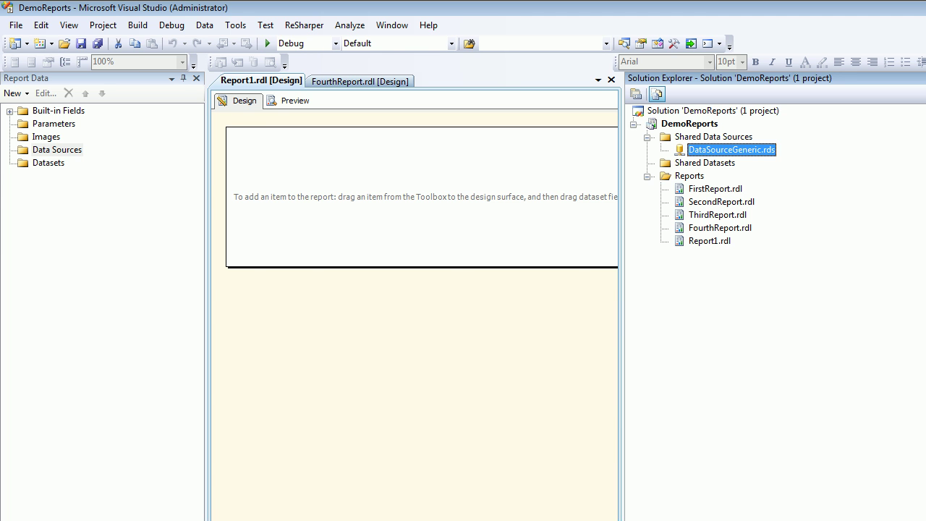
# Switch to SQL Server Management Studio and expand the .\COOL server to examine its databases
pyautogui.hotkey('alt', 'Tab')
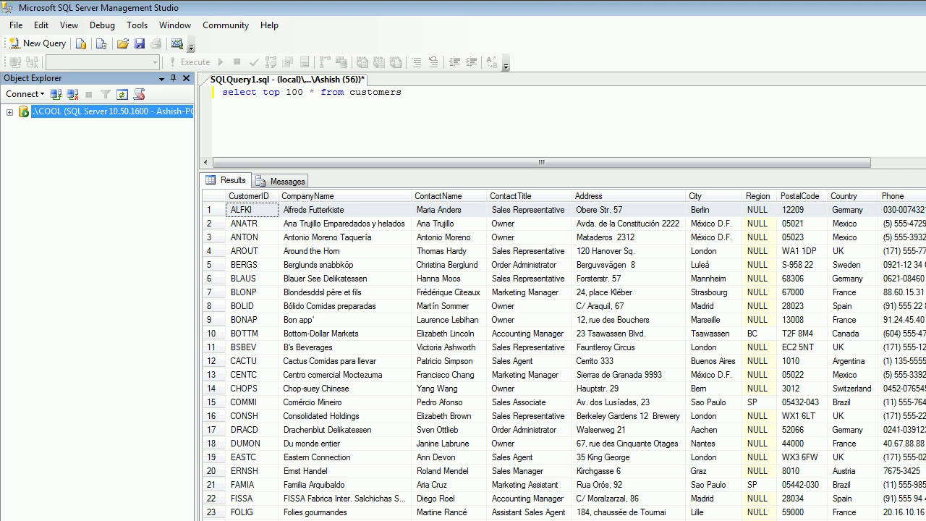
pyautogui.press('Right')
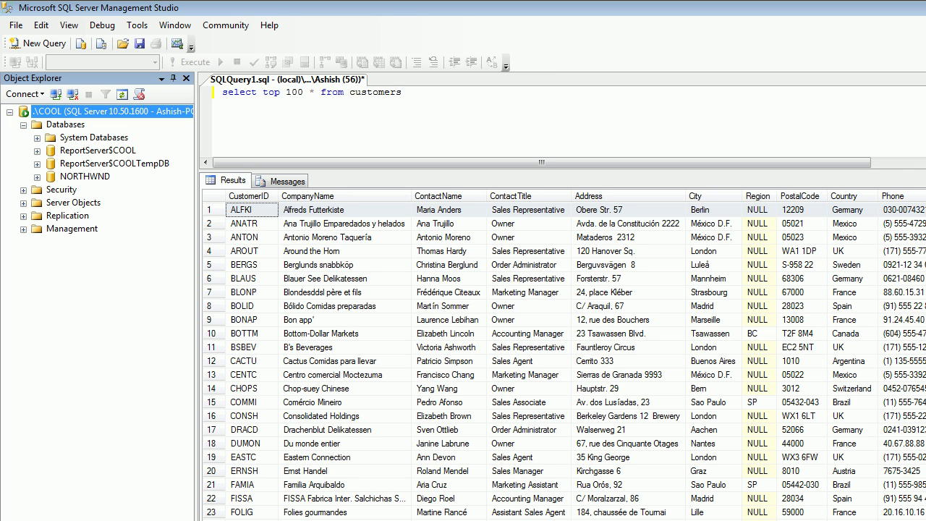
pyautogui.click(66, 124)
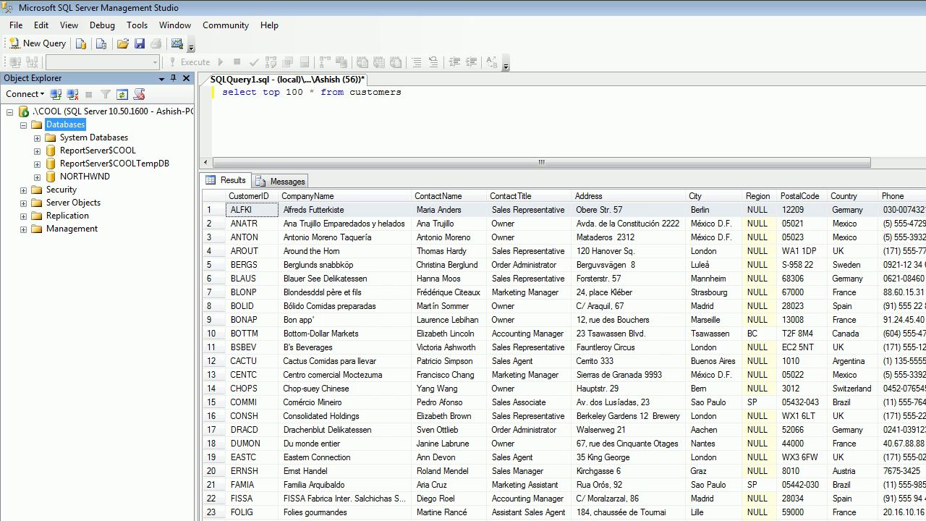